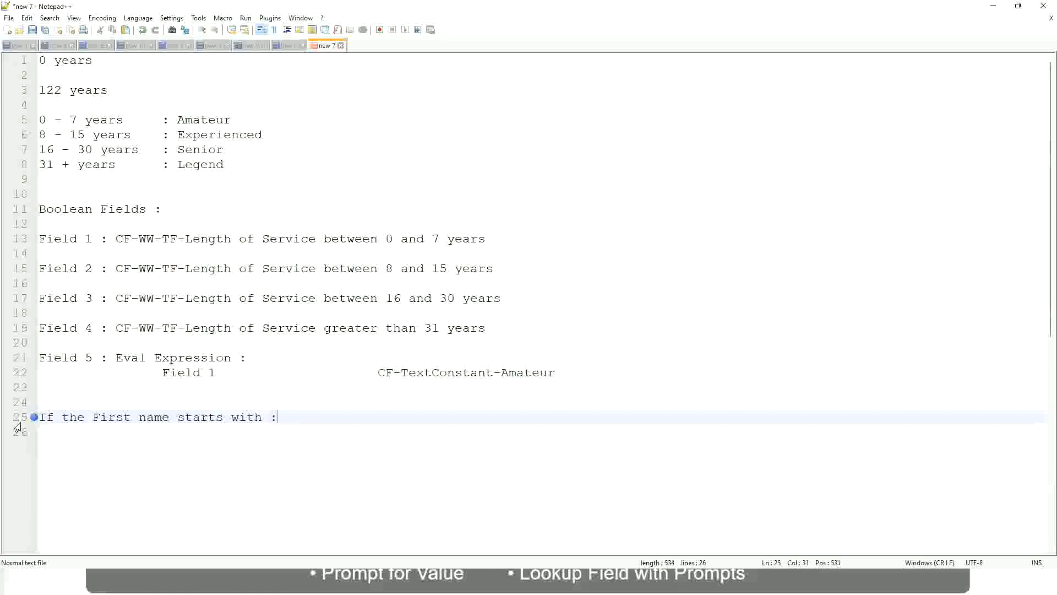
# Complete the first-name rule on line 25 with the range "A - G :" and the label A Listers.
pyautogui.write('a')
pyautogui.press('BackSpace')
pyautogui.write('A ')
pyautogui.write('- G')
pyautogui.write(': ')
pyautogui.write('A ll')
pyautogui.press('BackSpace')
pyautogui.press('BackSpace')
pyautogui.write('Listers')
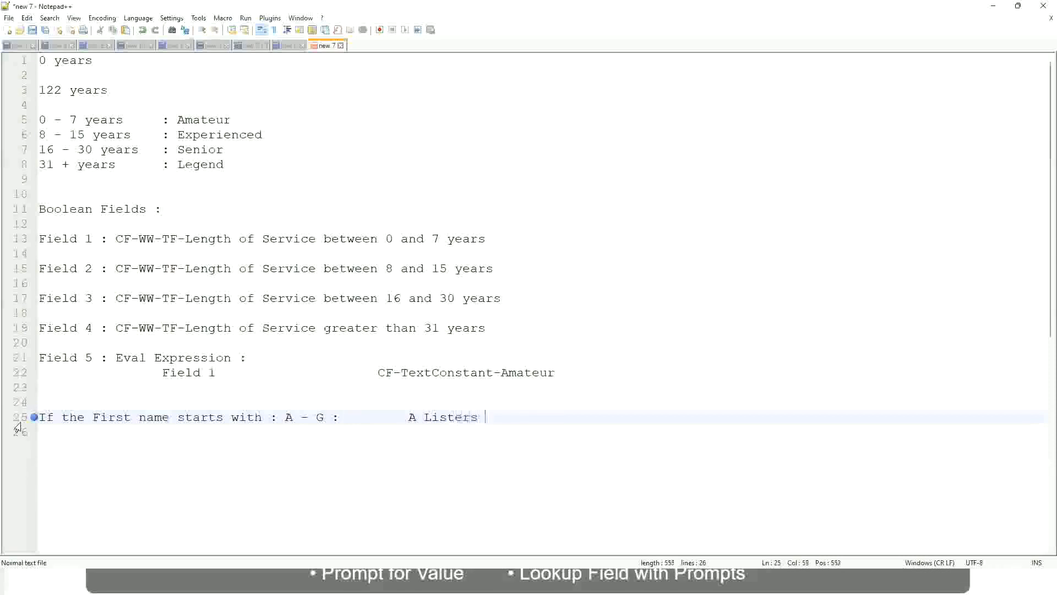
# Enclose the A Listers label in double quotation marks and start a new line below it.
pyautogui.press('BackSpace')
pyautogui.hotkey('ctrl', 'Left')
pyautogui.hotkey('ctrl', 'Left')
pyautogui.write('""')
pyautogui.press('Right')
pyautogui.press('Left')
pyautogui.press('Left')
pyautogui.press('BackSpace')
pyautogui.press('Right')
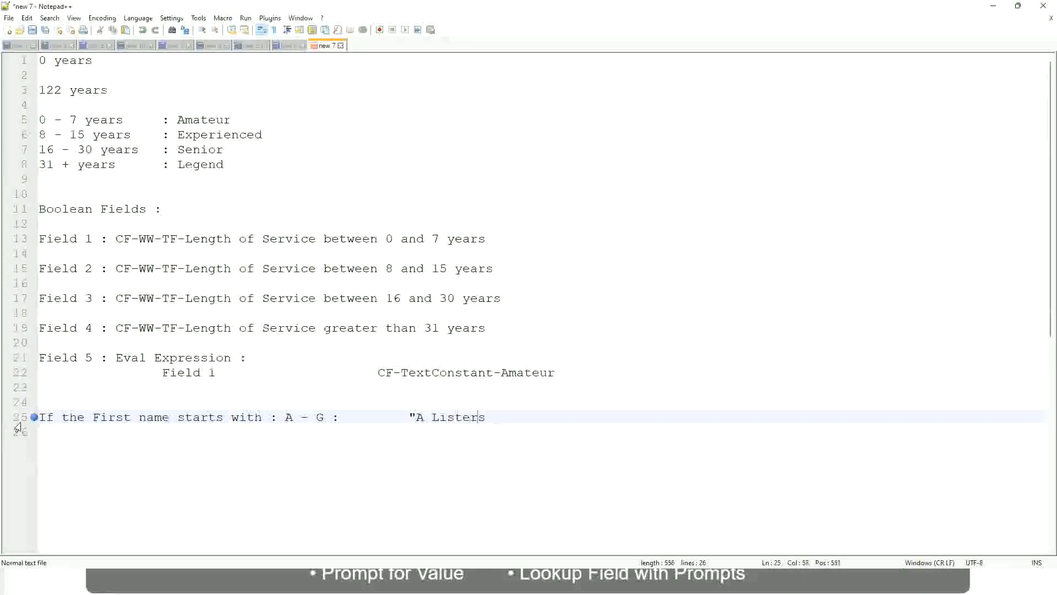
pyautogui.press('End')
pyautogui.press('Return')
pyautogui.write('"')
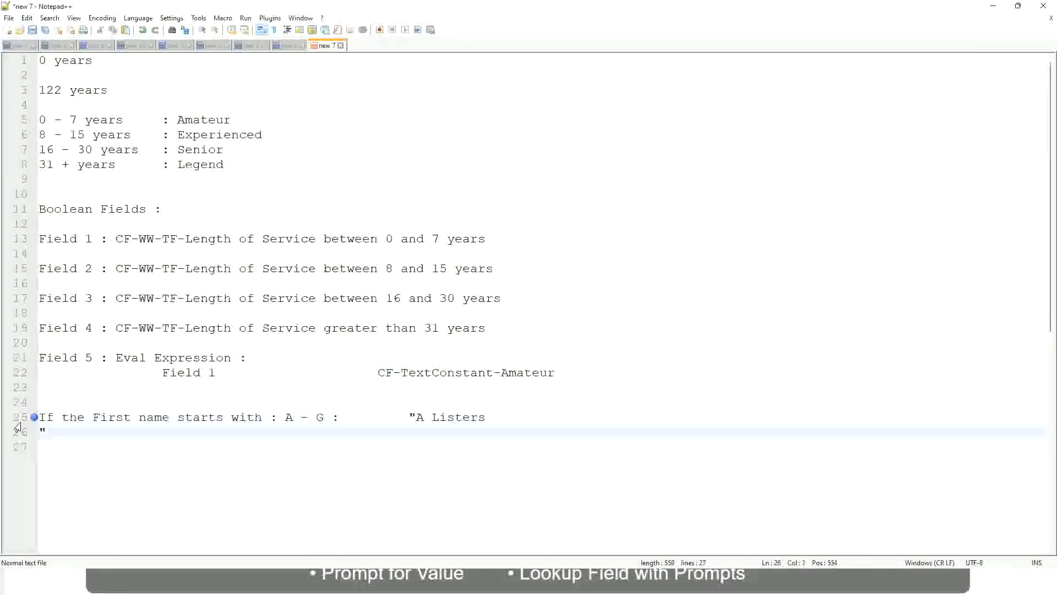
pyautogui.press('BackSpace')
pyautogui.press('BackSpace')
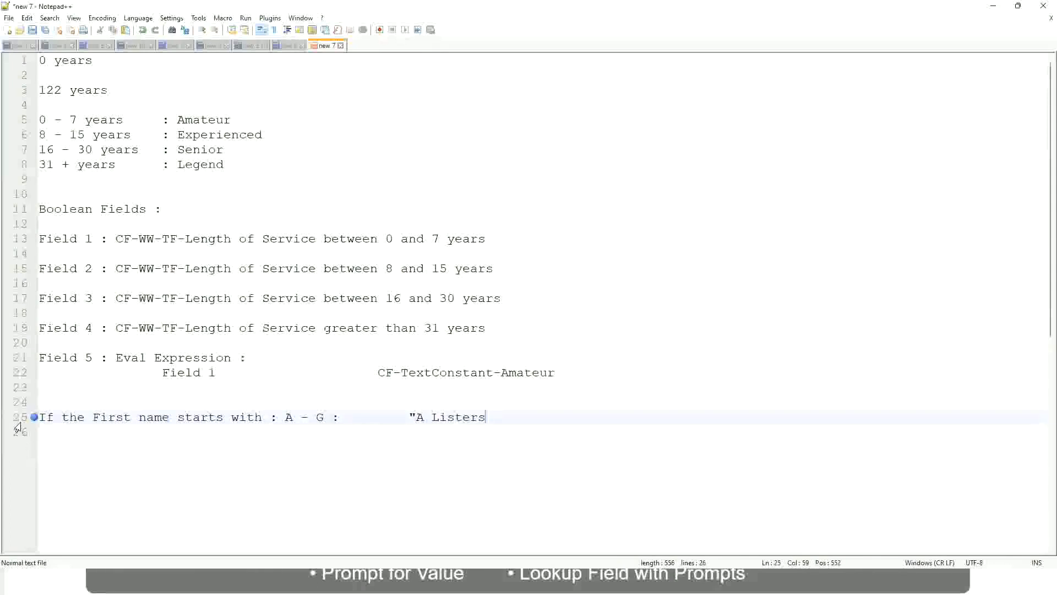
pyautogui.write('"')
pyautogui.press('Return')
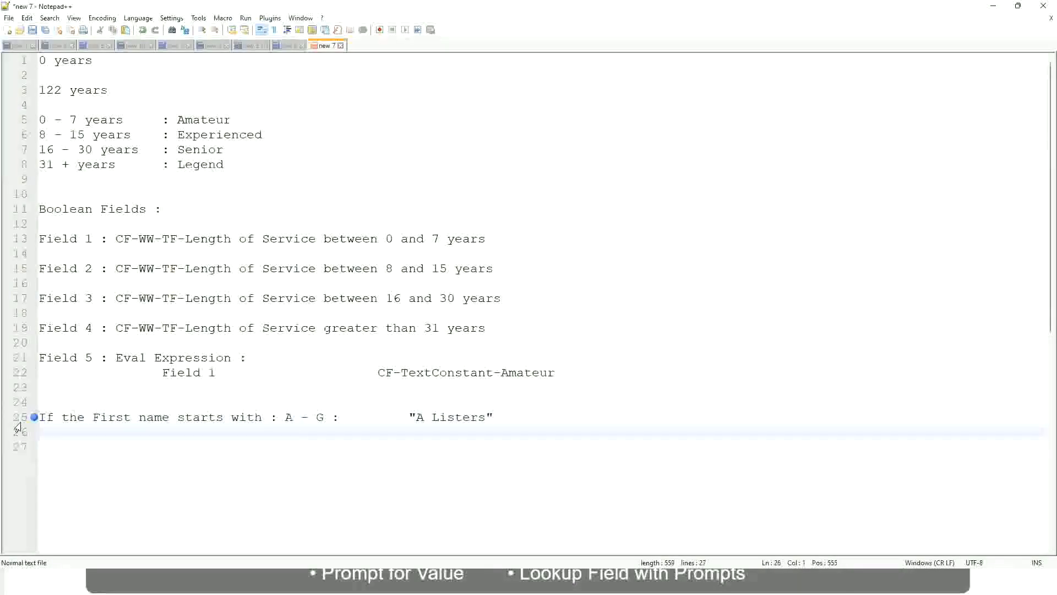
# Add an "H - P" rule on line 26 with an aligned colon and the label "His Majesty" in quotation marks.
pyautogui.write('H -')
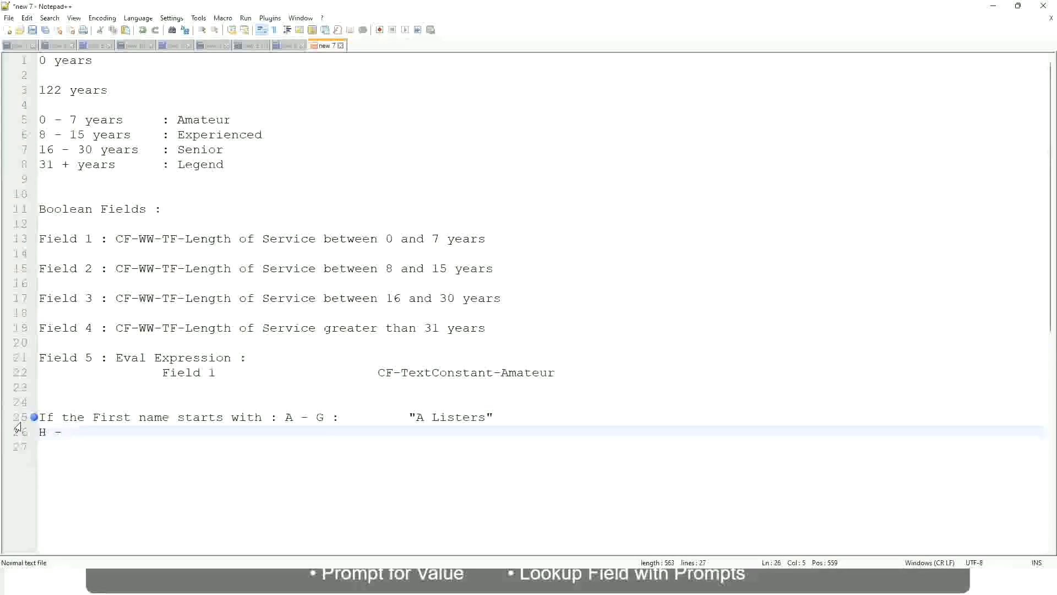
pyautogui.write('P')
pyautogui.press('Tab')
pyautogui.press('Tab')
pyautogui.press('Tab')
pyautogui.press('Tab')
pyautogui.press('Tab')
pyautogui.press('Tab')
pyautogui.press('Tab')
pyautogui.press('Tab')
pyautogui.press('Tab')
pyautogui.write(':')
pyautogui.press('Tab')
pyautogui.press('Tab')
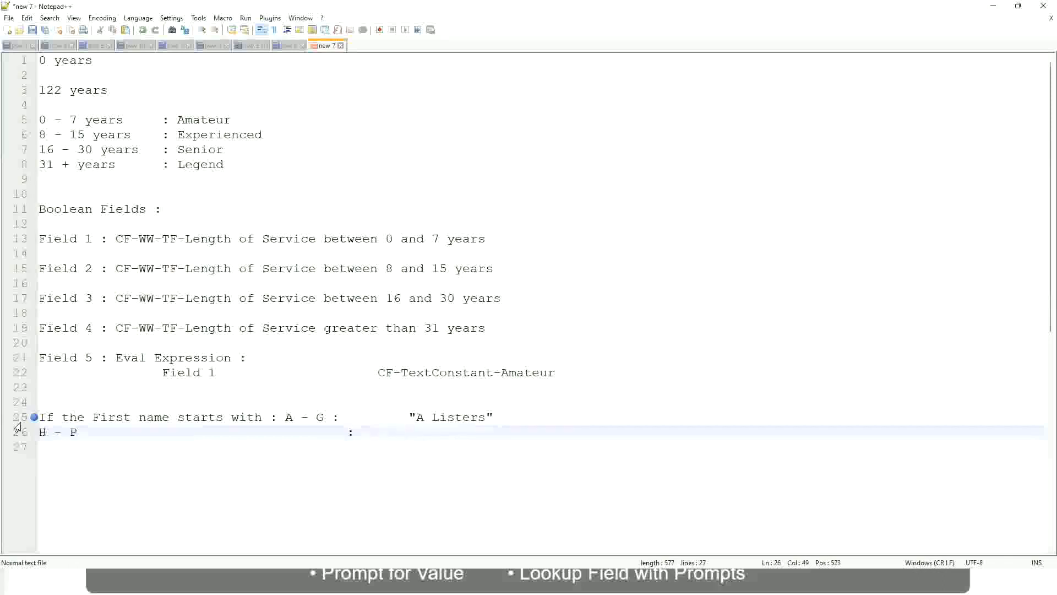
pyautogui.write('"His Majesty')
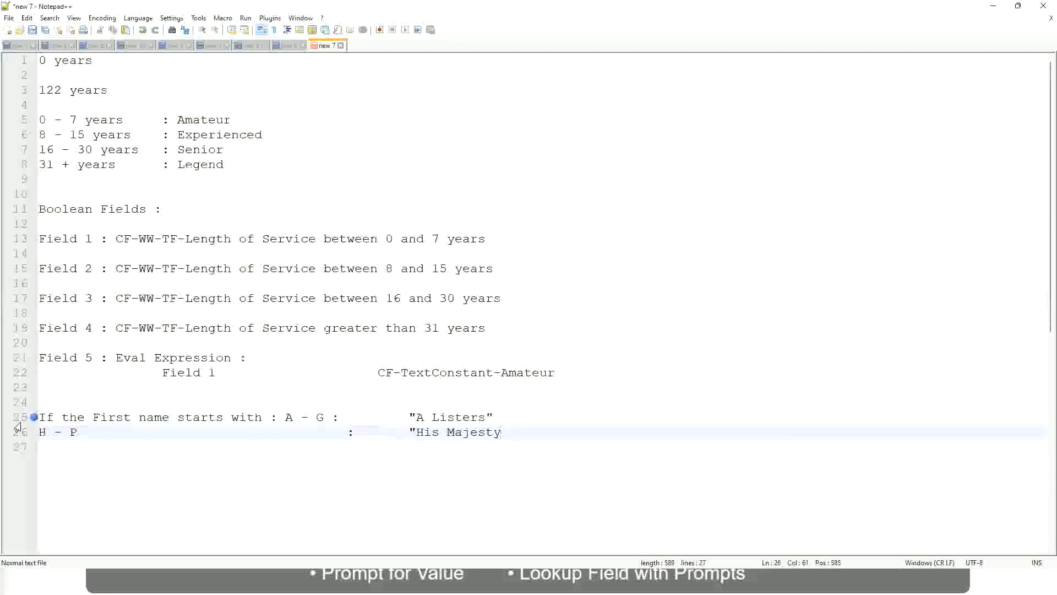
pyautogui.write('"')
pyautogui.press('Return')
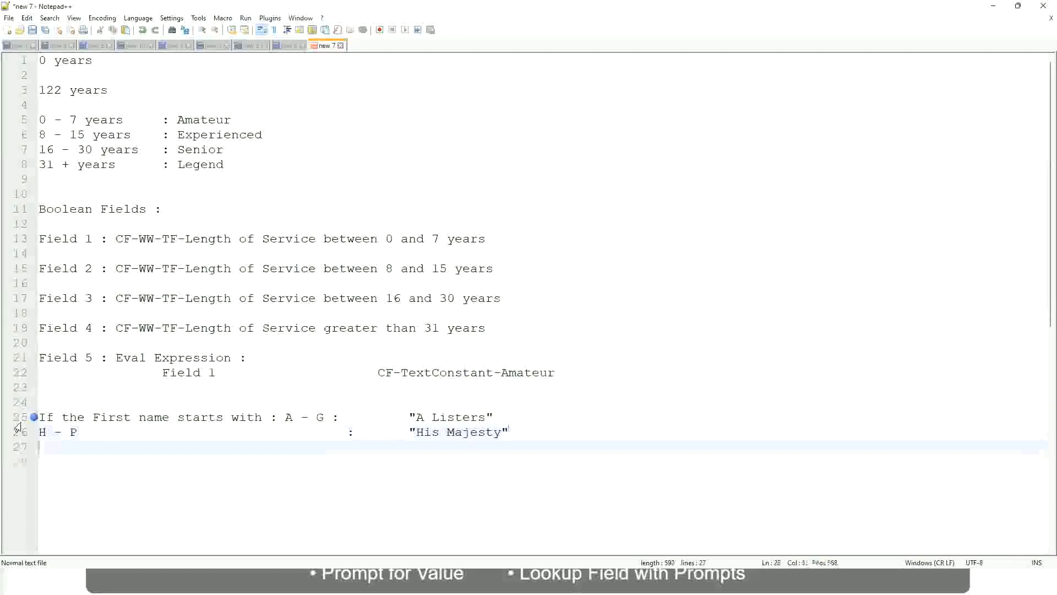
# Add an "L - Z" rule on line 27 with an aligned colon and the label "Lords" in quotation marks.
pyautogui.write('L ')
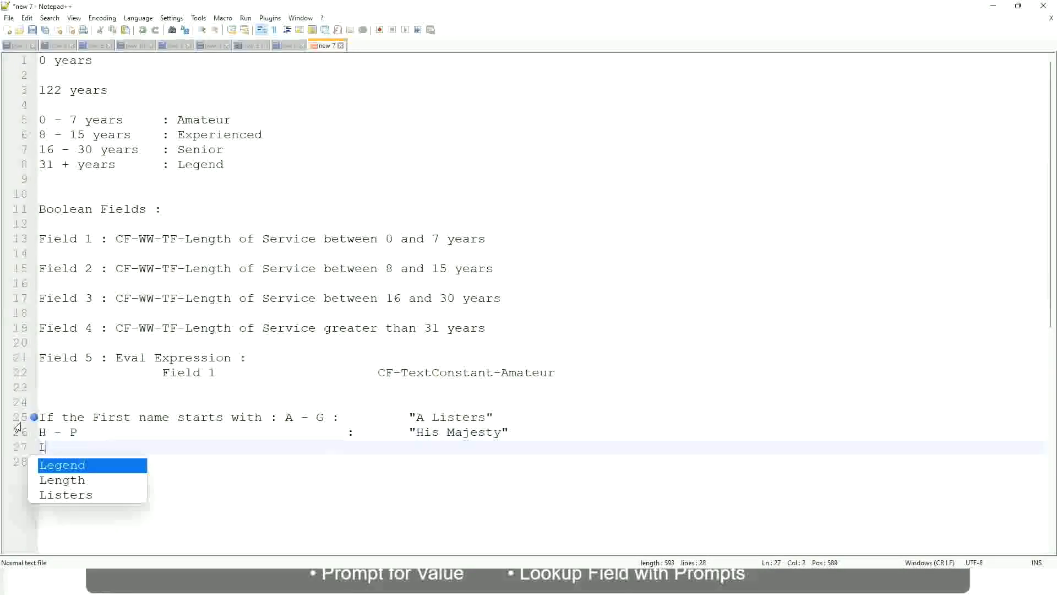
pyautogui.write('- Z')
pyautogui.press('Tab')
pyautogui.press('Tab')
pyautogui.press('Tab')
pyautogui.press('Tab')
pyautogui.press('Tab')
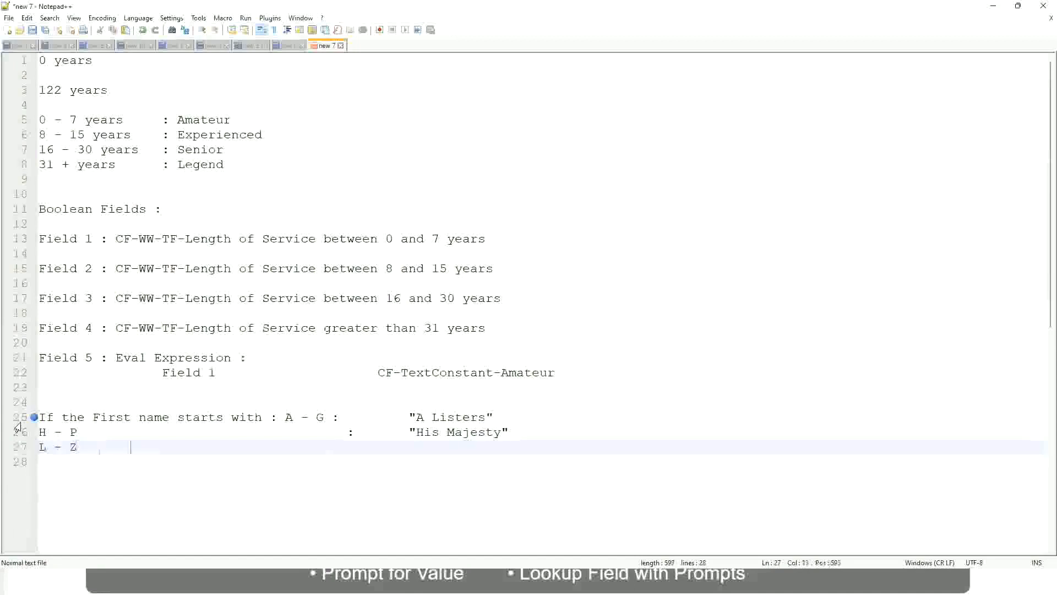
pyautogui.press('Tab')
pyautogui.press('Tab')
pyautogui.press('Tab')
pyautogui.press('Tab')
pyautogui.write(':       "Lords"')
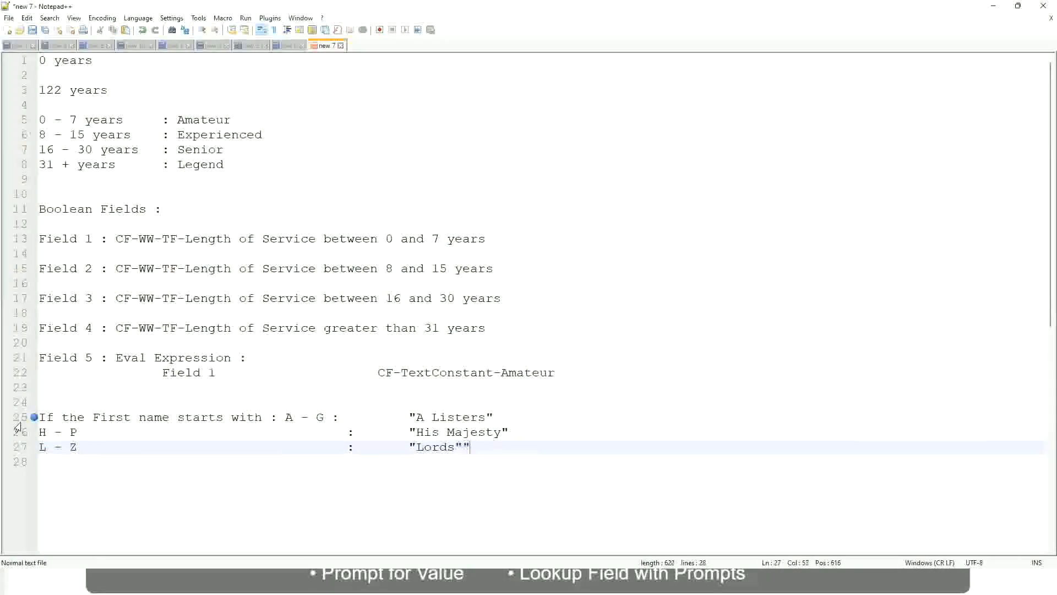
pyautogui.press('Delete')
pyautogui.press('Right')
pyautogui.moveTo(459, 447); pyautogui.dragTo(507, 417)
pyautogui.click(435, 417)
pyautogui.click(477, 434)
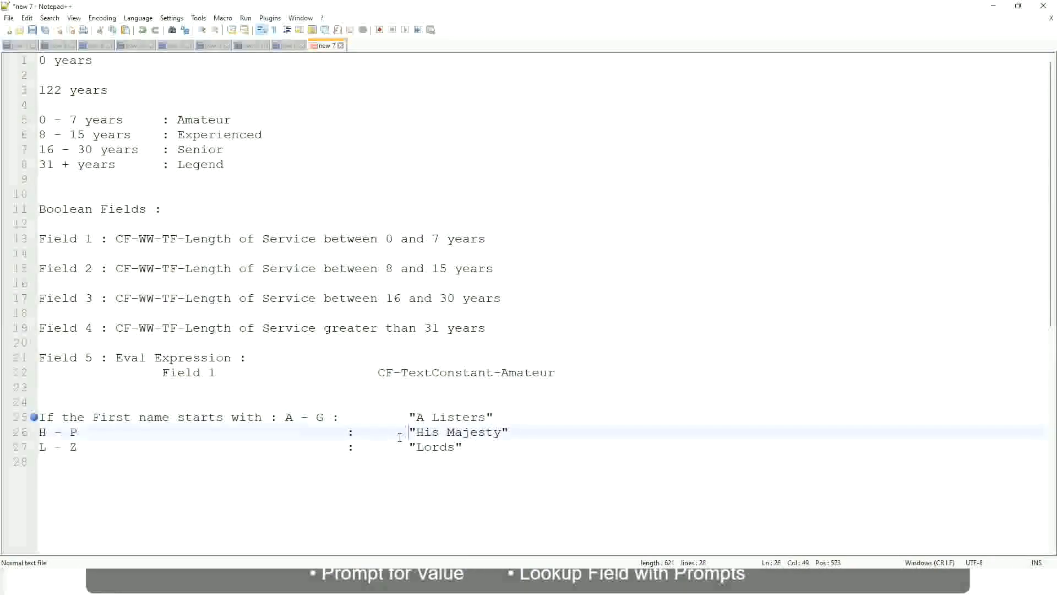
# Replace the three first-name rules on lines 25 to 27 with the opening word "If".
pyautogui.moveTo(471, 447); pyautogui.dragTo(37, 419)
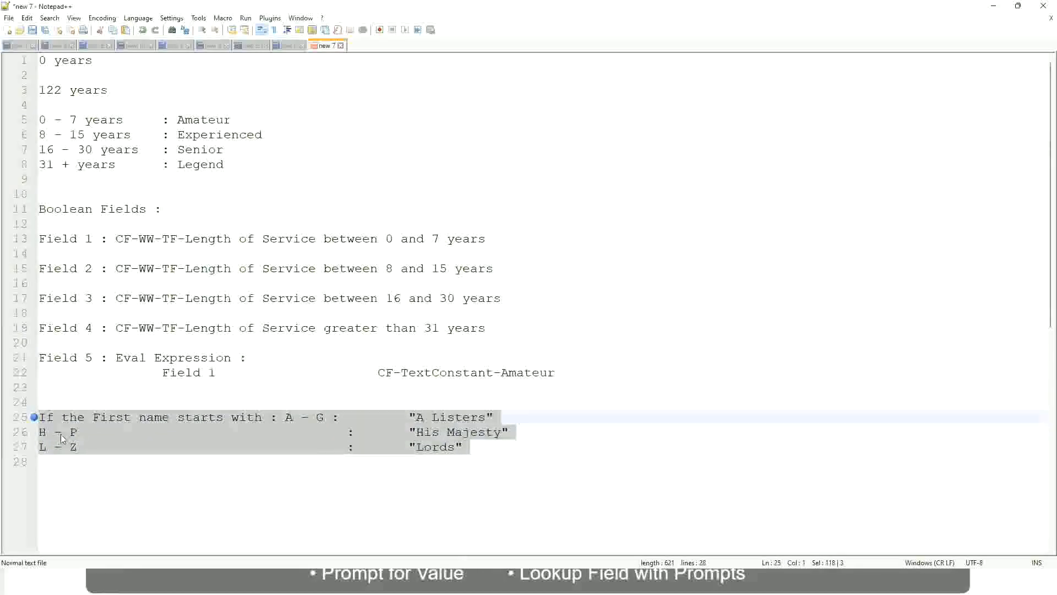
pyautogui.write('If ')
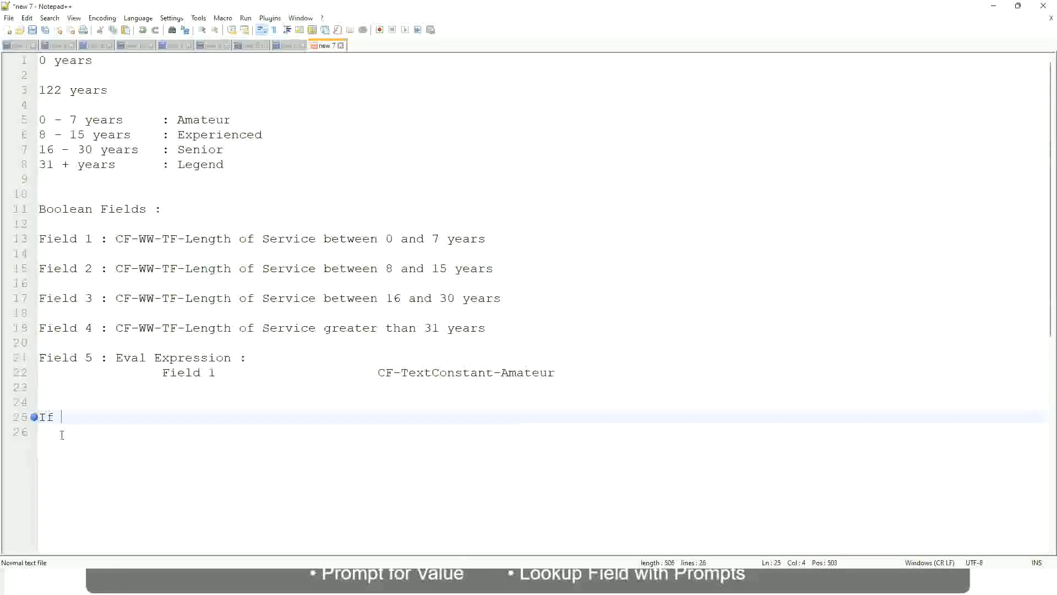
pyautogui.write('Prior E')
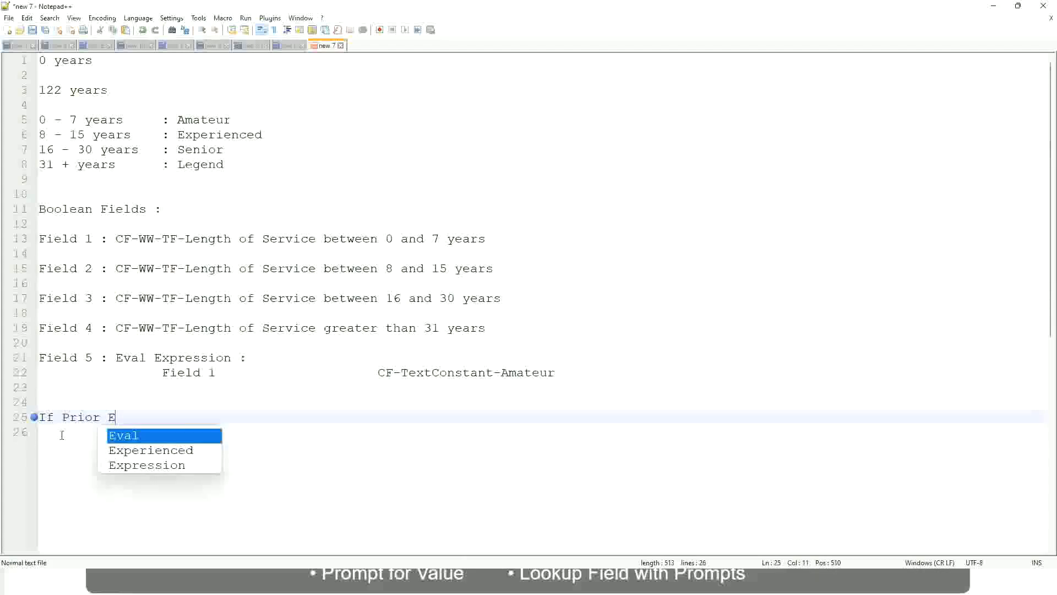
pyautogui.write('xperience')
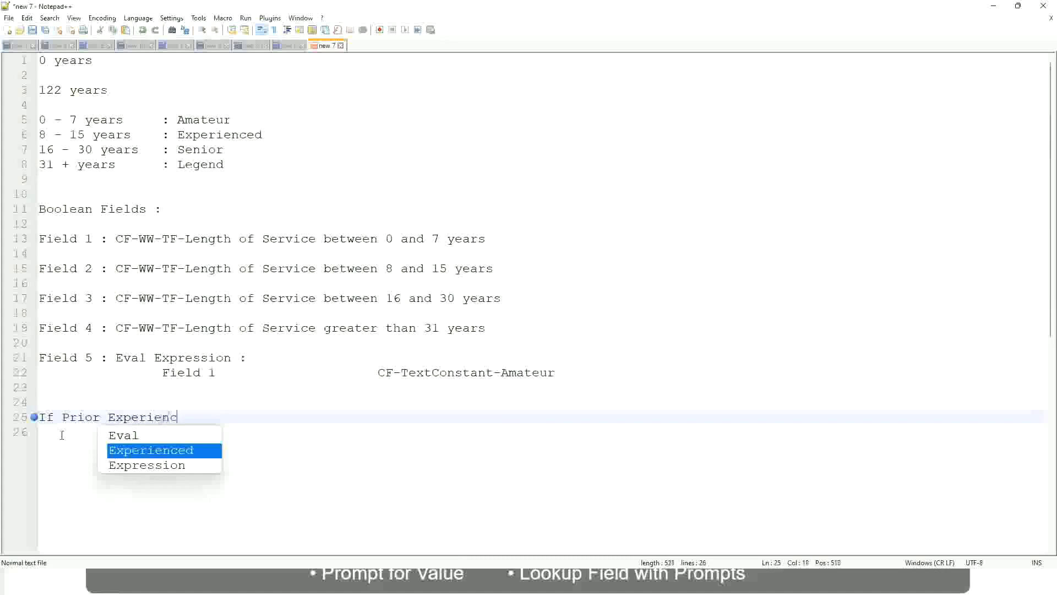
pyautogui.press('BackSpace')
pyautogui.press('BackSpace')
pyautogui.press('BackSpace')
pyautogui.press('BackSpace')
pyautogui.press('BackSpace')
pyautogui.press('BackSpace')
pyautogui.press('BackSpace')
pyautogui.press('BackSpace')
pyautogui.press('BackSpace')
pyautogui.press('BackSpace')
pyautogui.press('BackSpace')
pyautogui.press('BackSpace')
pyautogui.press('BackSpace')
pyautogui.press('BackSpace')
pyautogui.press('BackSpace')
pyautogui.press('BackSpace')
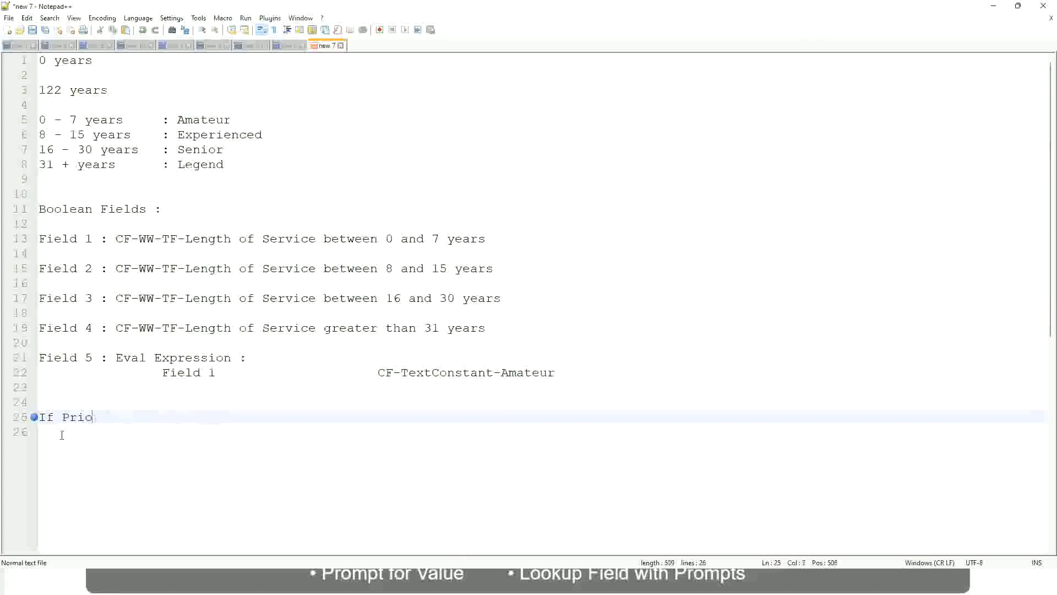
pyautogui.write('Job Profile is ')
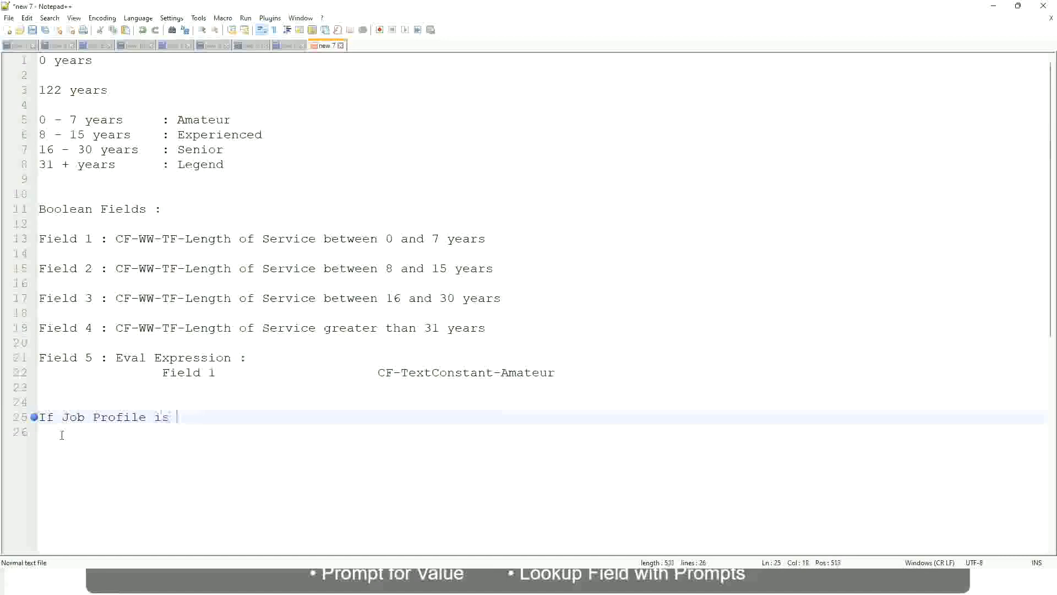
pyautogui.write(': Manager')
pyautogui.press('BackSpace')
pyautogui.press('BackSpace')
pyautogui.press('BackSpace')
pyautogui.press('BackSpace')
pyautogui.press('BackSpace')
pyautogui.press('BackSpace')
pyautogui.press('BackSpace')
pyautogui.press('BackSpace')
pyautogui.press('BackSpace')
pyautogui.press('BackSpace')
pyautogui.press('BackSpace')
pyautogui.press('BackSpace')
pyautogui.press('BackSpace')
pyautogui.press('BackSpace')
pyautogui.press('BackSpace')
pyautogui.press('BackSpace')
pyautogui.press('BackSpace')
pyautogui.press('BackSpace')
pyautogui.press('BackSpace')
pyautogui.press('BackSpace')
# Write the condition "If Management Level is Manager or Above" on line 25, followed by wide tab spacing.
pyautogui.write('Manage')
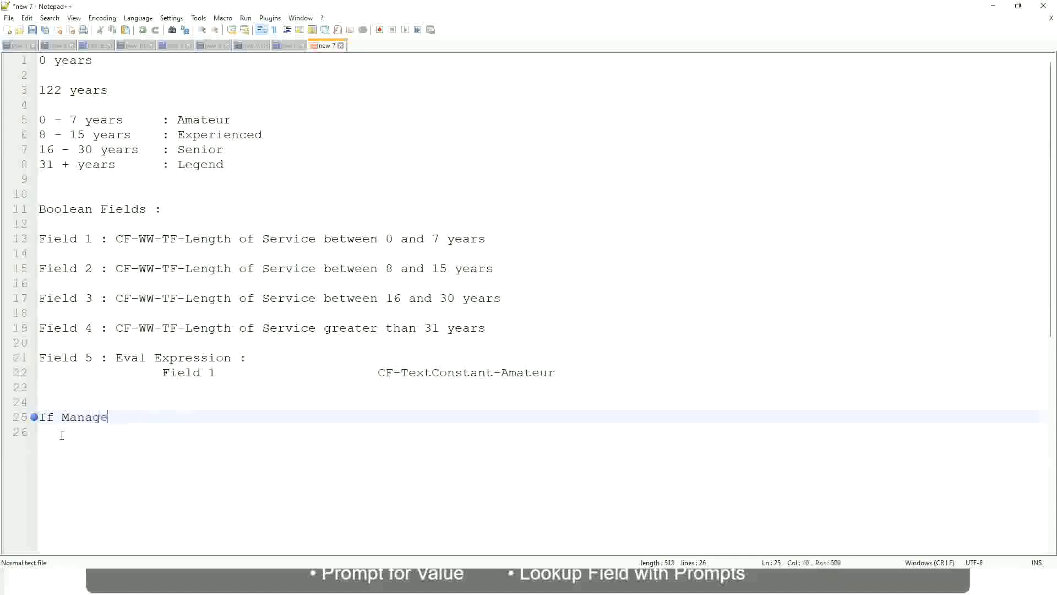
pyautogui.write('ment Level is Manager ')
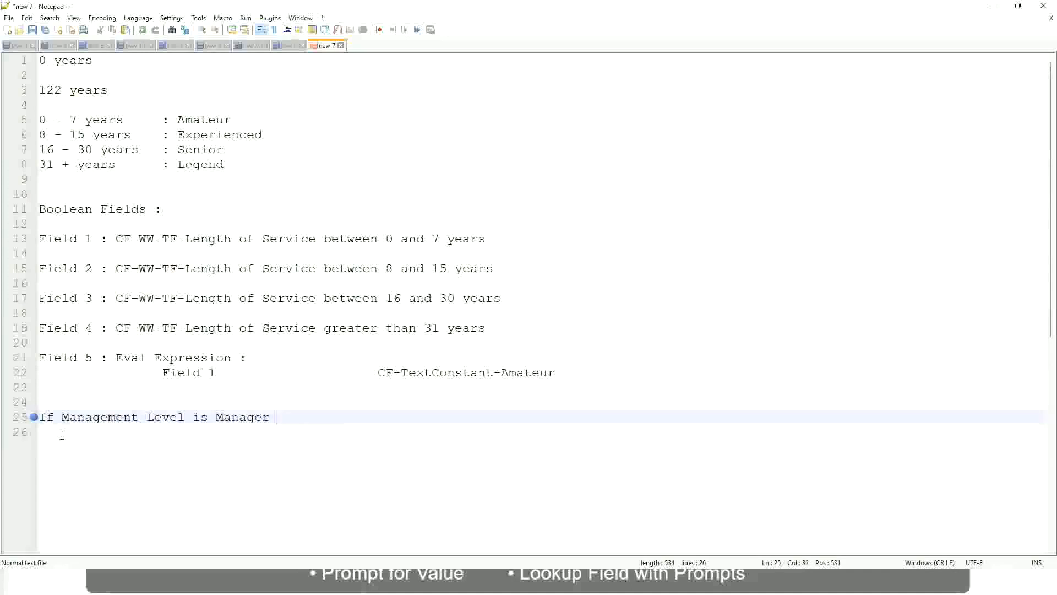
pyautogui.write('or Above')
pyautogui.press('Tab')
pyautogui.press('Tab')
pyautogui.press('Tab')
pyautogui.press('Tab')
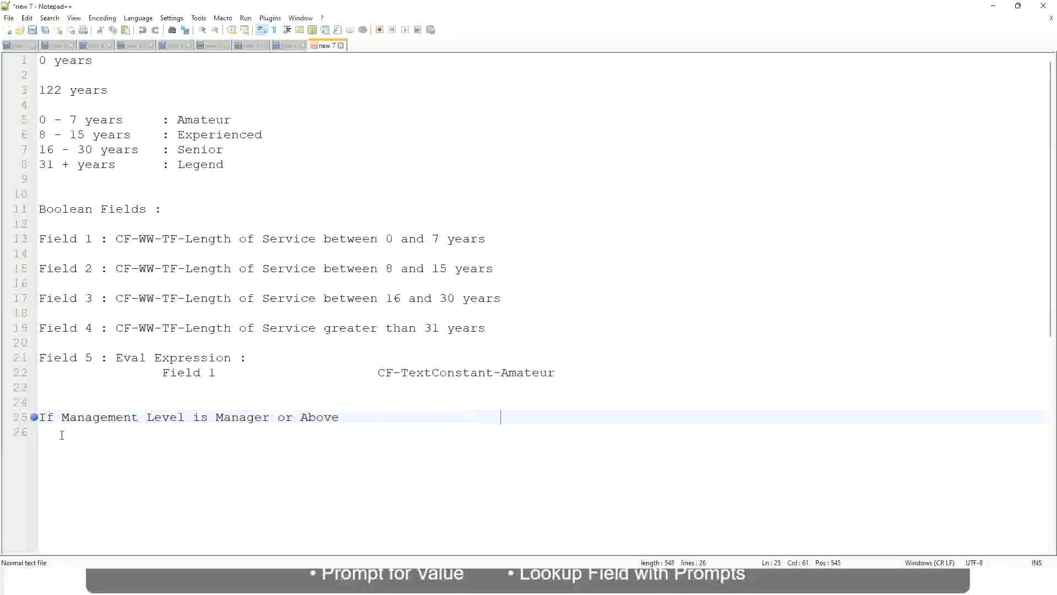
# Add the outcome "Proposed Allowance Plan : Car Allowance" to the Manager condition on line 25.
pyautogui.write('Proposed')
pyautogui.write('Allowance ')
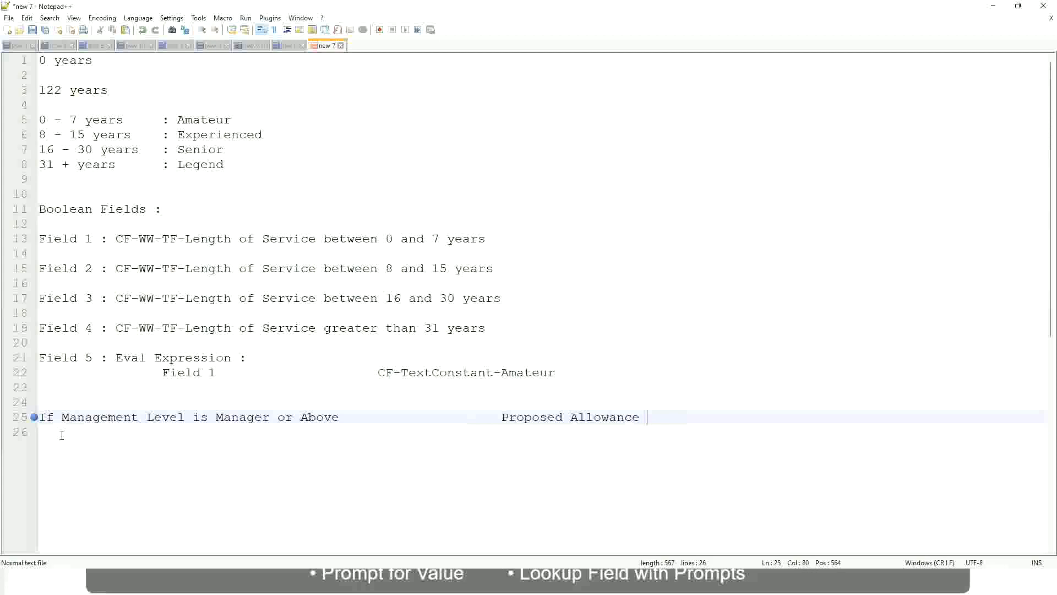
pyautogui.write('Plan')
pyautogui.write(': Car Allowance')
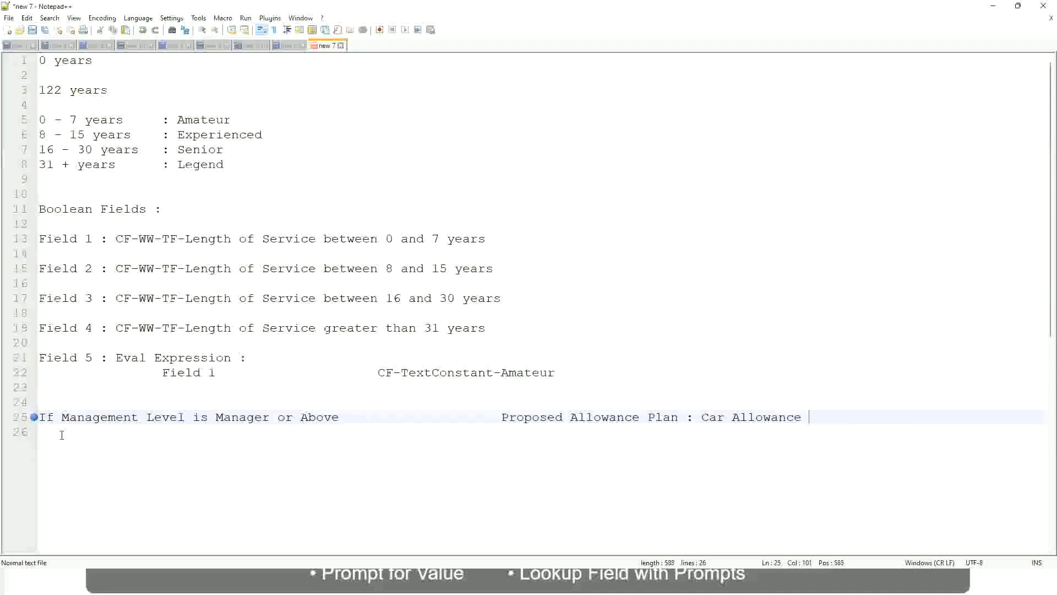
# Start a second condition on line 26 with "If Management Level is".
pyautogui.press('Return')
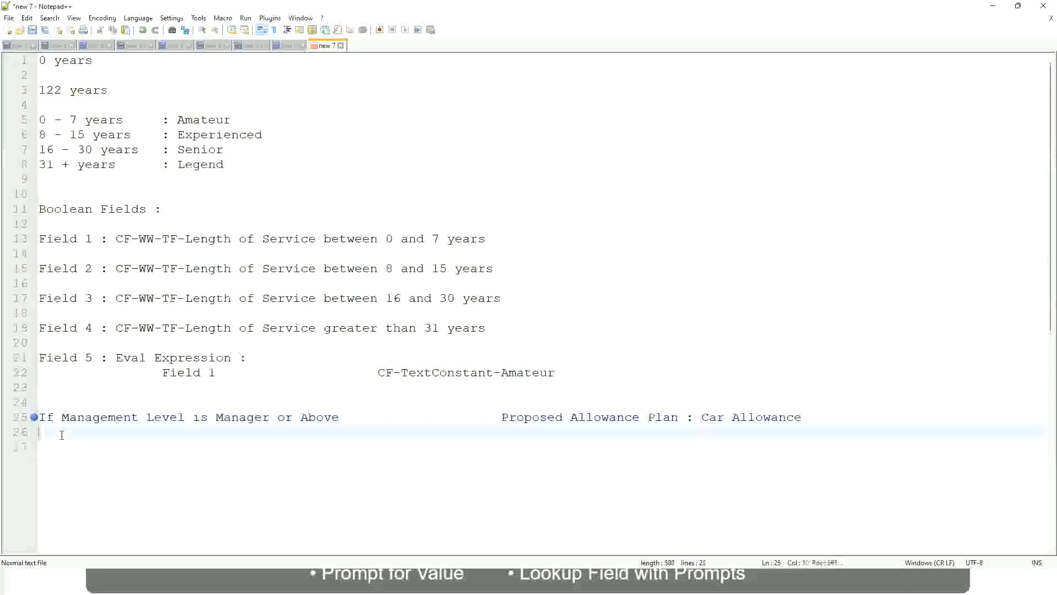
pyautogui.write('If Management Level is')
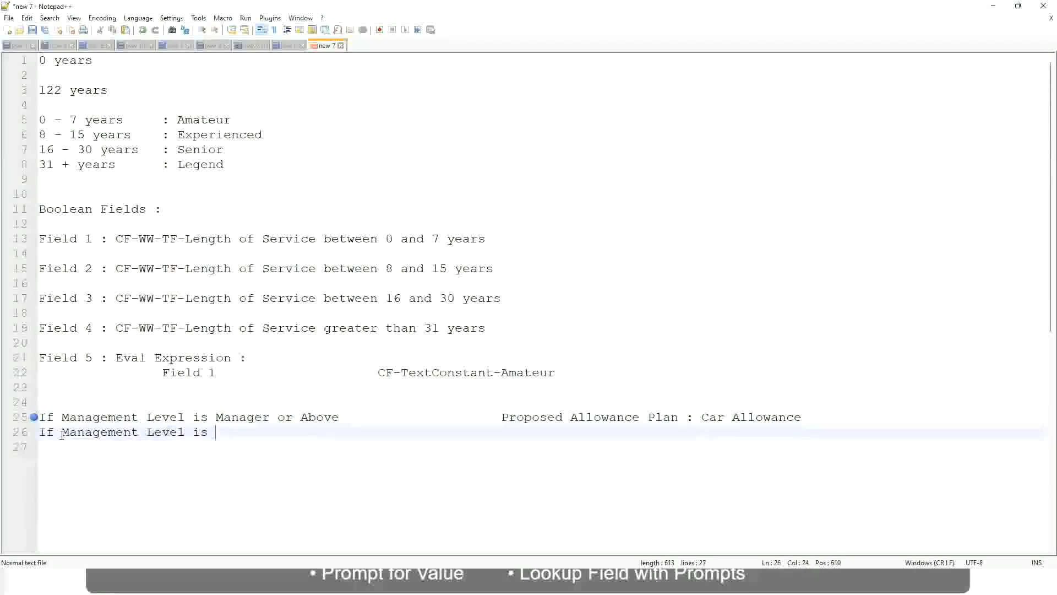
# Remove "or Above" from the Manager condition on line 25.
pyautogui.press('Up')
pyautogui.press('Right')
pyautogui.press('Right')
pyautogui.press('Right')
pyautogui.press('Right')
pyautogui.press('Right')
pyautogui.press('Right')
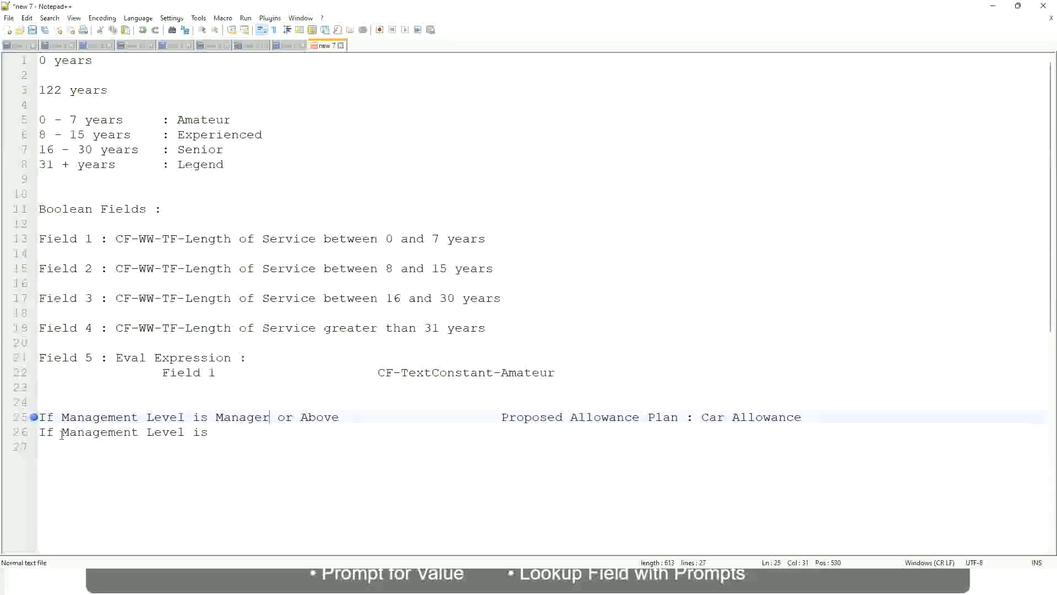
pyautogui.hotkey('shift', 'Right')
pyautogui.hotkey('shift', 'Right')
pyautogui.hotkey('shift', 'Right')
pyautogui.hotkey('shift', 'Right')
pyautogui.hotkey('shift', 'Right')
pyautogui.hotkey('shift', 'Right')
pyautogui.hotkey('shift', 'Right')
pyautogui.hotkey('shift', 'Right')
pyautogui.hotkey('shift', 'Right')
pyautogui.press('Delete')
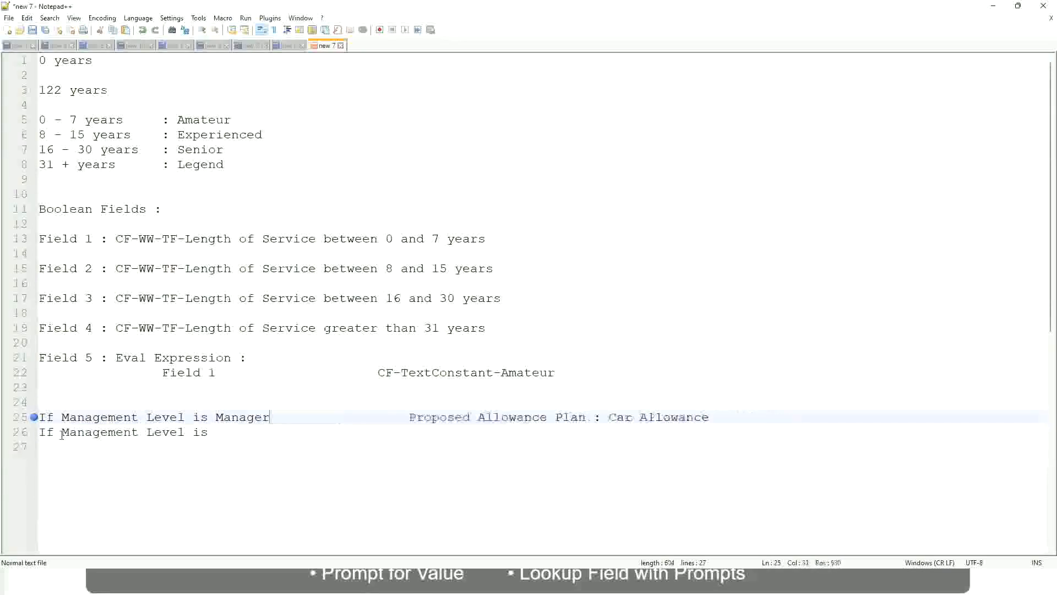
# Complete line 26 with the level Director and the aligned outcome "Executive Allowance", and start a new line.
pyautogui.press('Down')
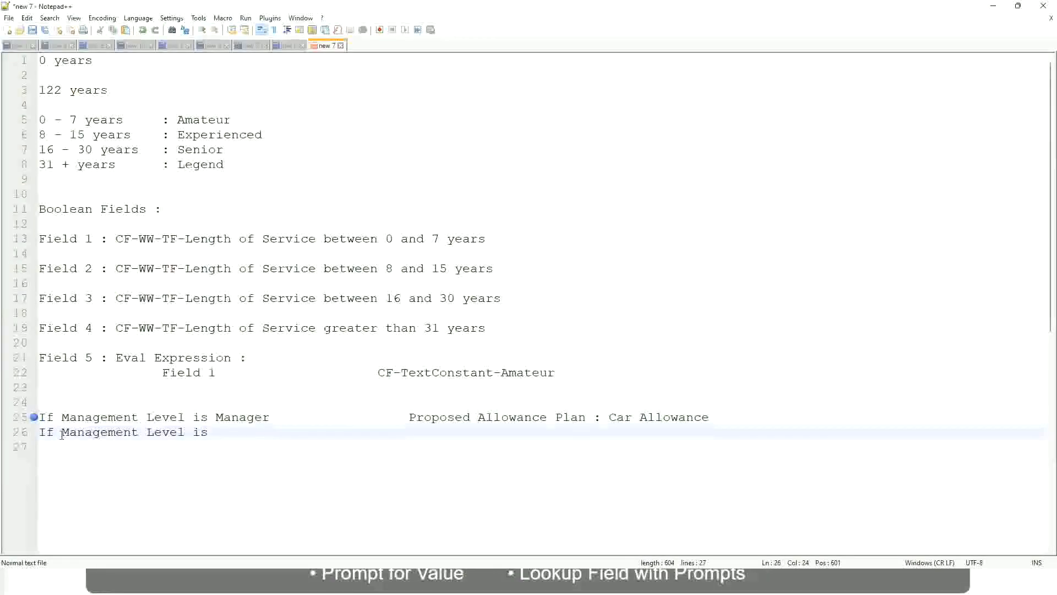
pyautogui.write('Director')
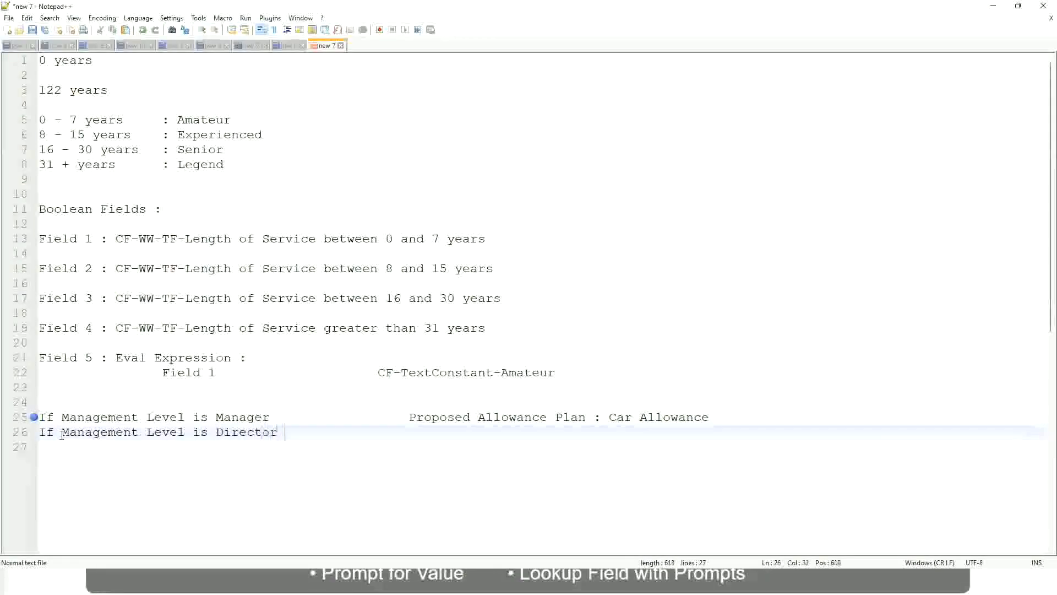
pyautogui.press('Tab')
pyautogui.press('Tab')
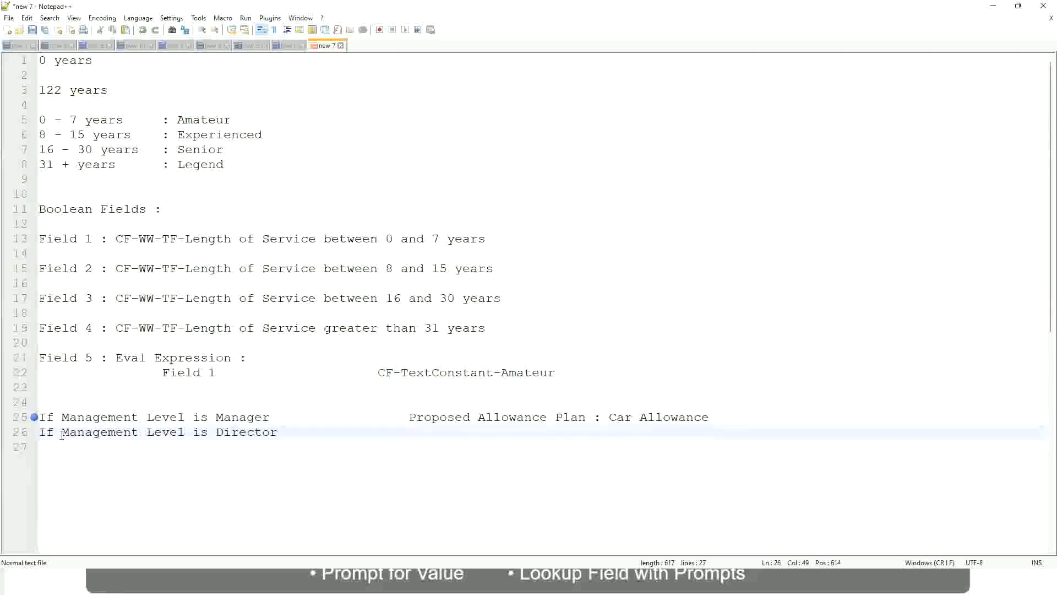
pyautogui.write('Executive ')
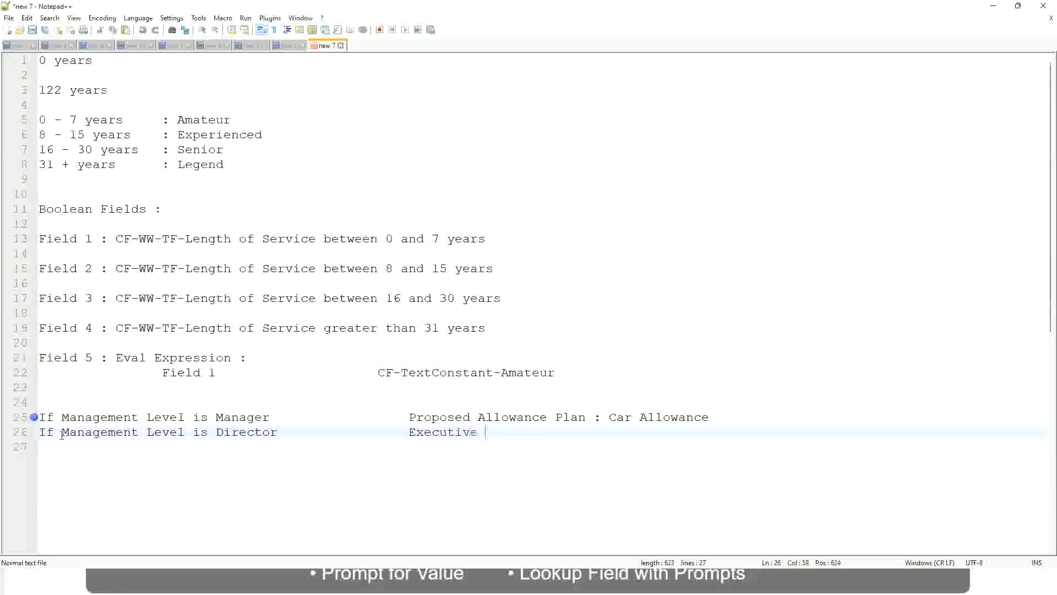
pyautogui.write('Allowance')
pyautogui.press('Return')
pyautogui.press('Return')
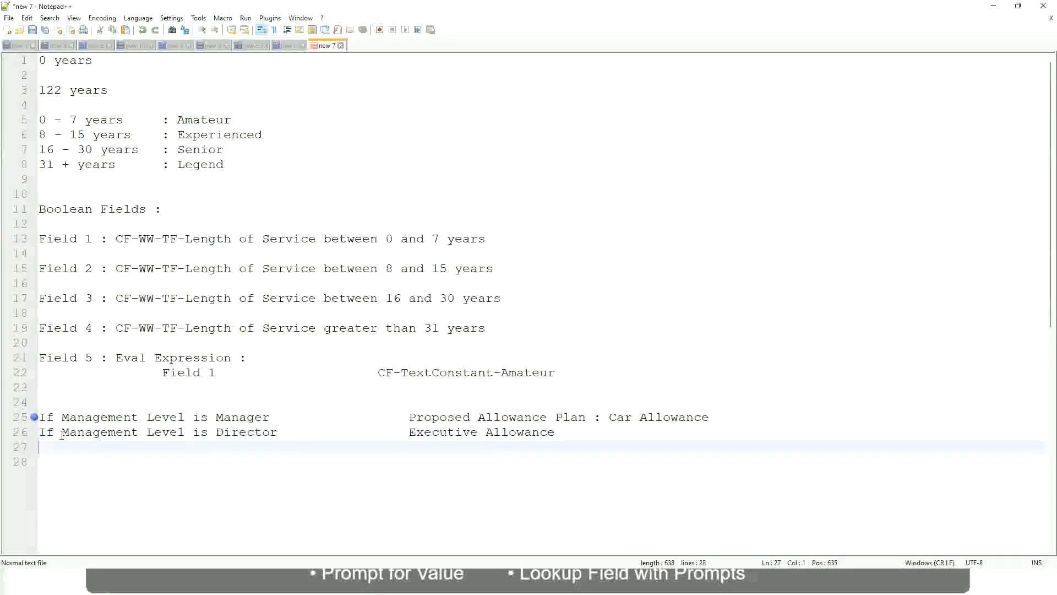
# Start a third condition on line 27 with "If Management Level is".
pyautogui.write('If Management')
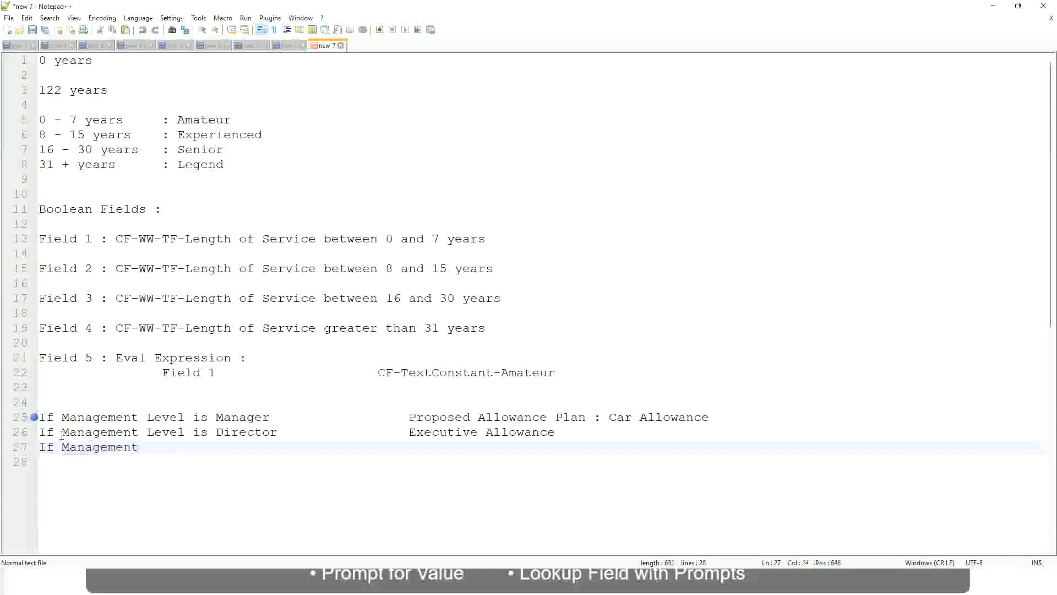
pyautogui.write(' le')
pyautogui.press('BackSpace')
pyautogui.press('BackSpace')
pyautogui.write('le')
pyautogui.press('BackSpace')
pyautogui.press('BackSpace')
pyautogui.write('Le')
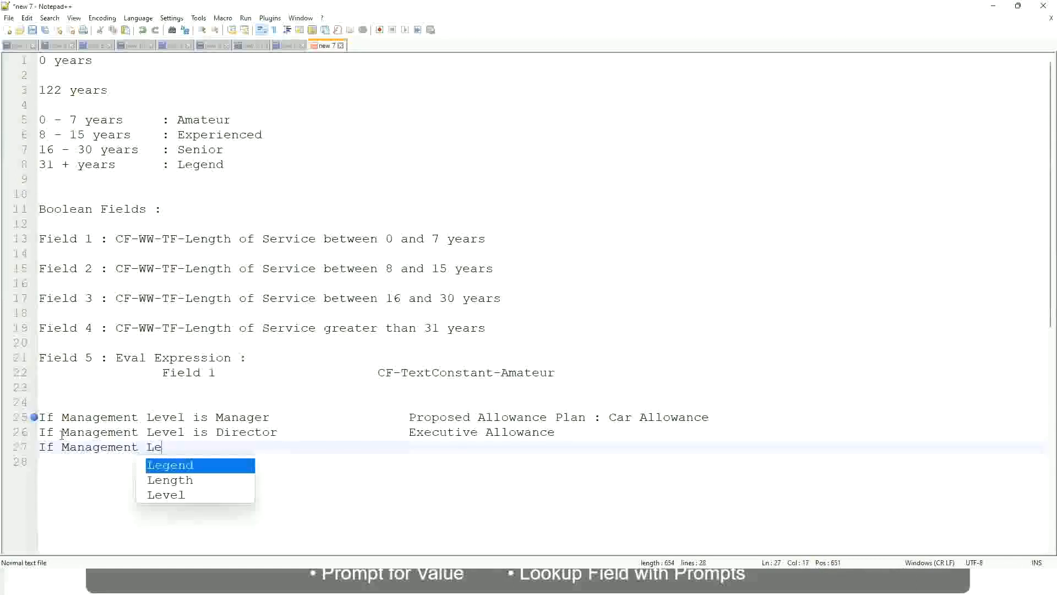
pyautogui.press('Down')
pyautogui.press('Down')
pyautogui.press('Return')
pyautogui.write('is ')
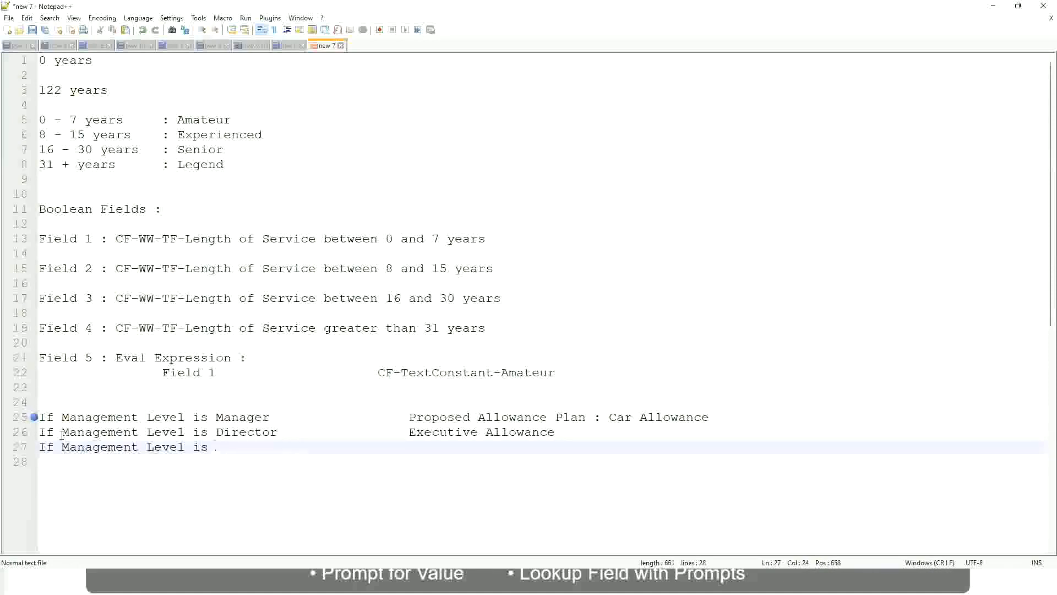
pyautogui.write('CEO')
# Complete line 27 with the level CEO and the aligned outcome "CEO Allowance".
pyautogui.write('CEO Allowance')
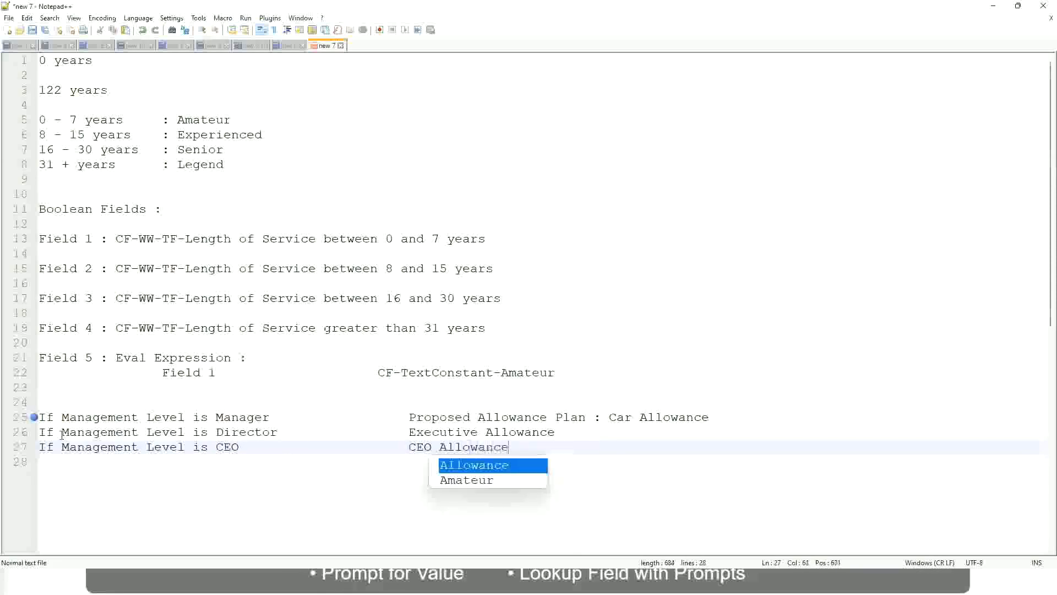
pyautogui.press('Escape')
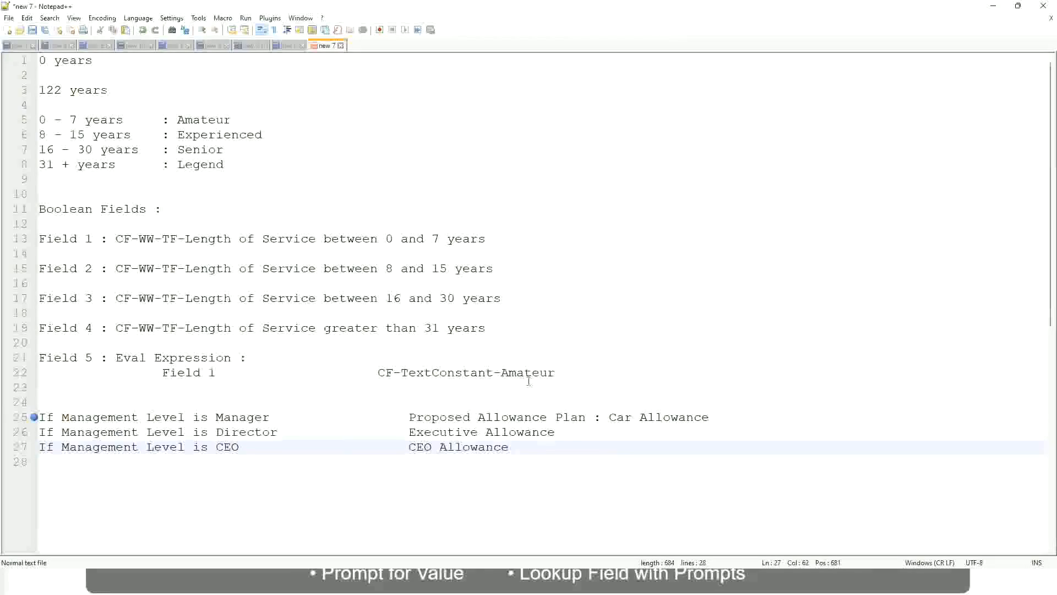
pyautogui.click(609, 416)
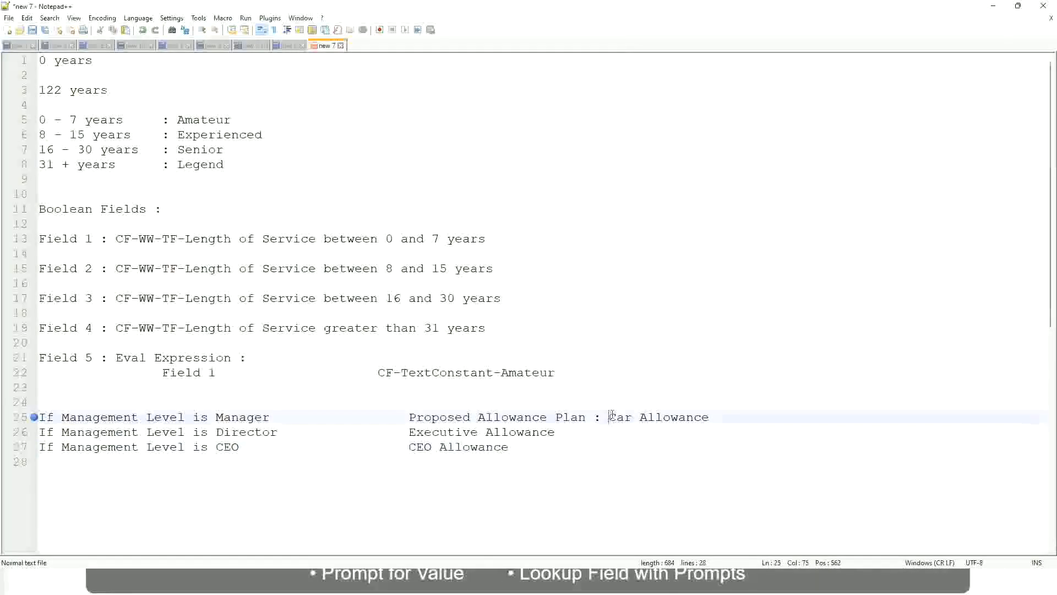
pyautogui.moveTo(610, 417); pyautogui.dragTo(712, 414)
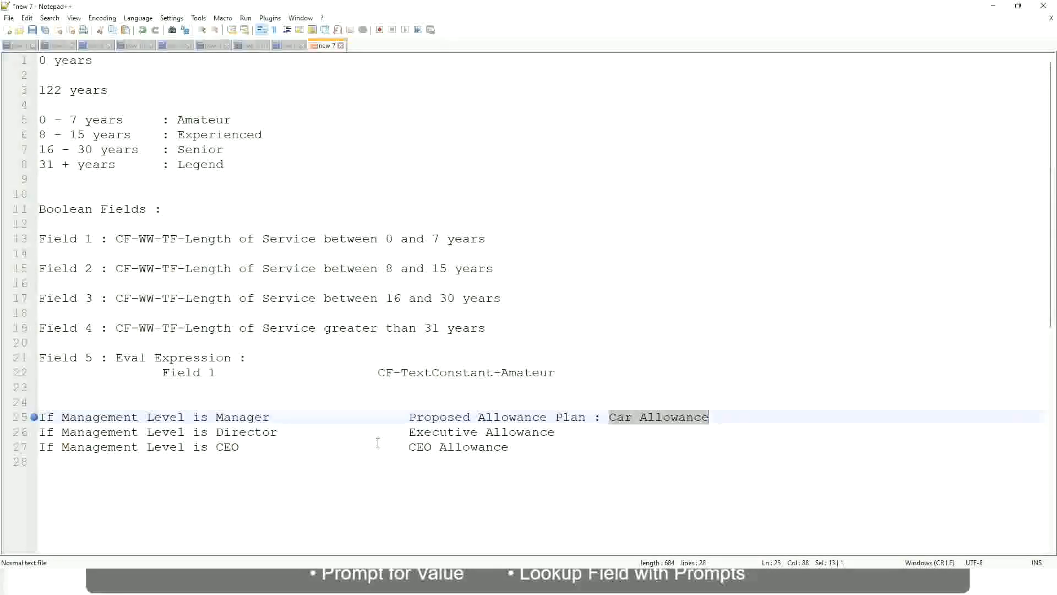
pyautogui.click(495, 419)
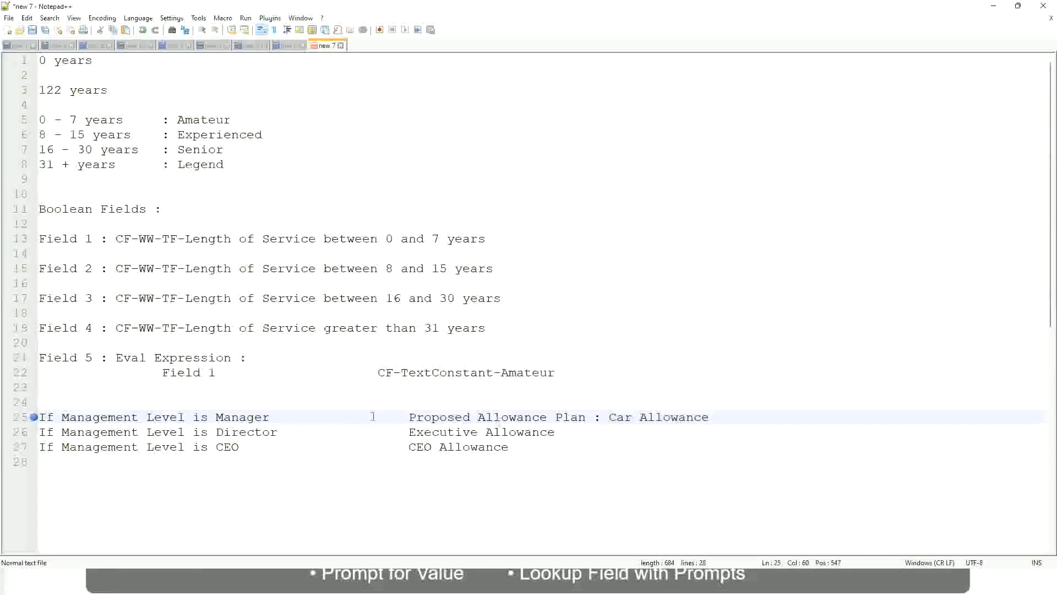
pyautogui.click(125, 418)
pyautogui.click(216, 417)
# Replace the Manager condition's outcome on line 25 with "Name of the First Line Manager".
pyautogui.moveTo(411, 416); pyautogui.dragTo(725, 413)
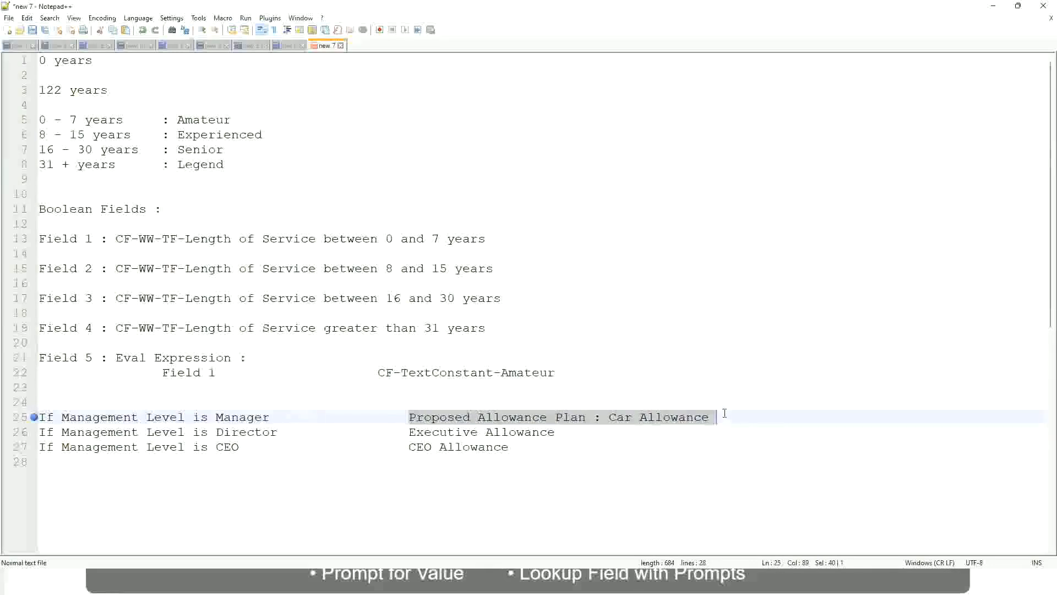
pyautogui.write('Managers')
pyautogui.press('BackSpace')
pyautogui.press('BackSpace')
pyautogui.press('BackSpace')
pyautogui.press('BackSpace')
pyautogui.press('BackSpace')
pyautogui.press('BackSpace')
pyautogui.press('BackSpace')
pyautogui.press('BackSpace')
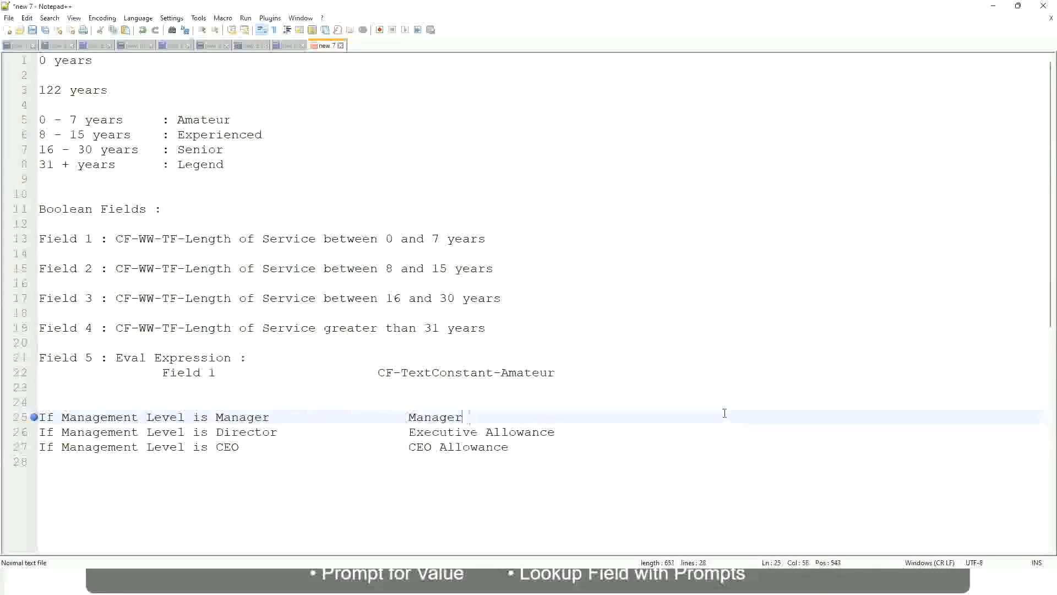
pyautogui.write('First Line Ma')
pyautogui.write('nager')
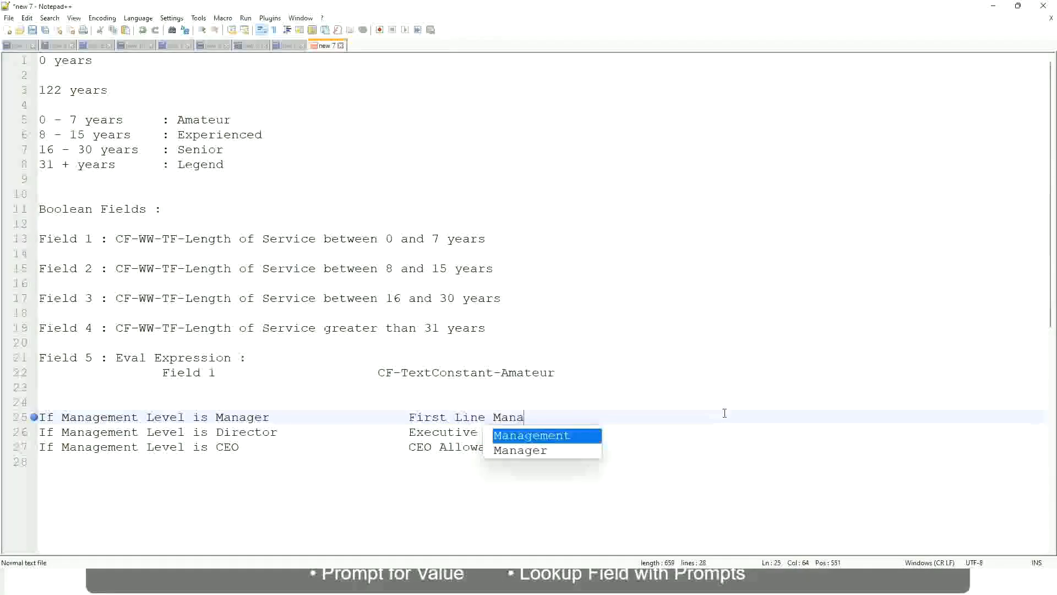
pyautogui.press('Left')
pyautogui.press('Left')
pyautogui.press('Left')
pyautogui.press('Left')
pyautogui.press('Left')
pyautogui.press('Left')
pyautogui.press('Left')
pyautogui.press('Left')
pyautogui.press('Left')
pyautogui.press('Left')
pyautogui.press('Left')
pyautogui.press('Left')
pyautogui.press('Left')
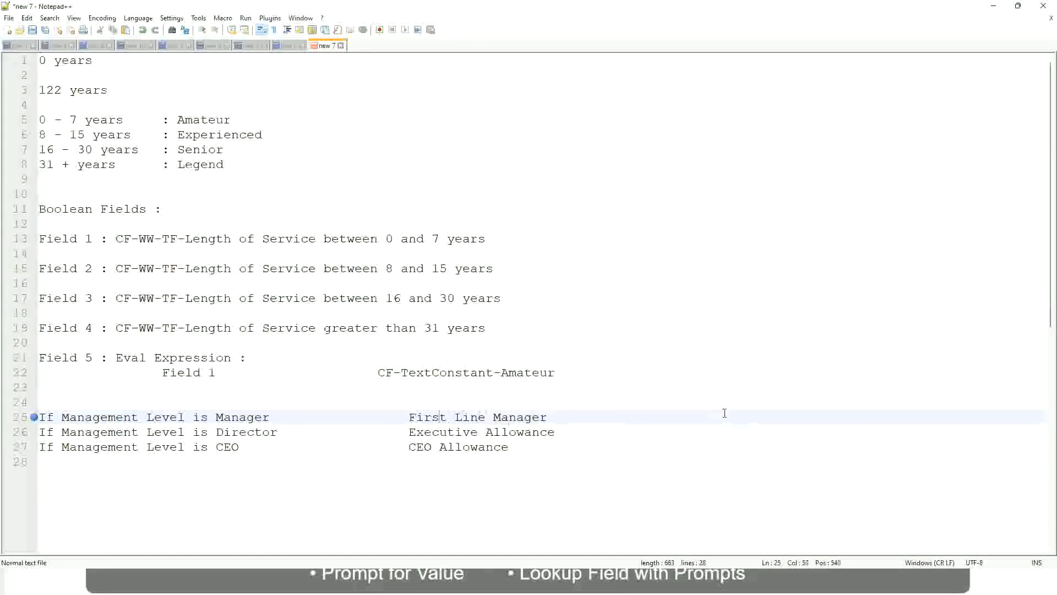
pyautogui.write('Name of the')
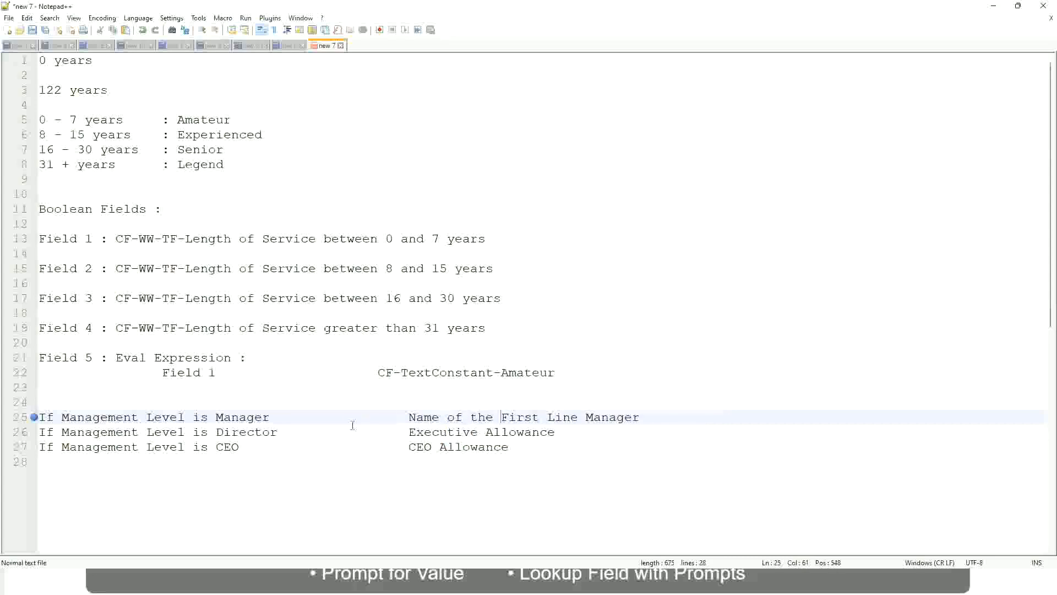
# Replace the Director condition's outcome on line 26 with the opening words "Name of".
pyautogui.moveTo(408, 432); pyautogui.dragTo(558, 424)
pyautogui.write('Name ')
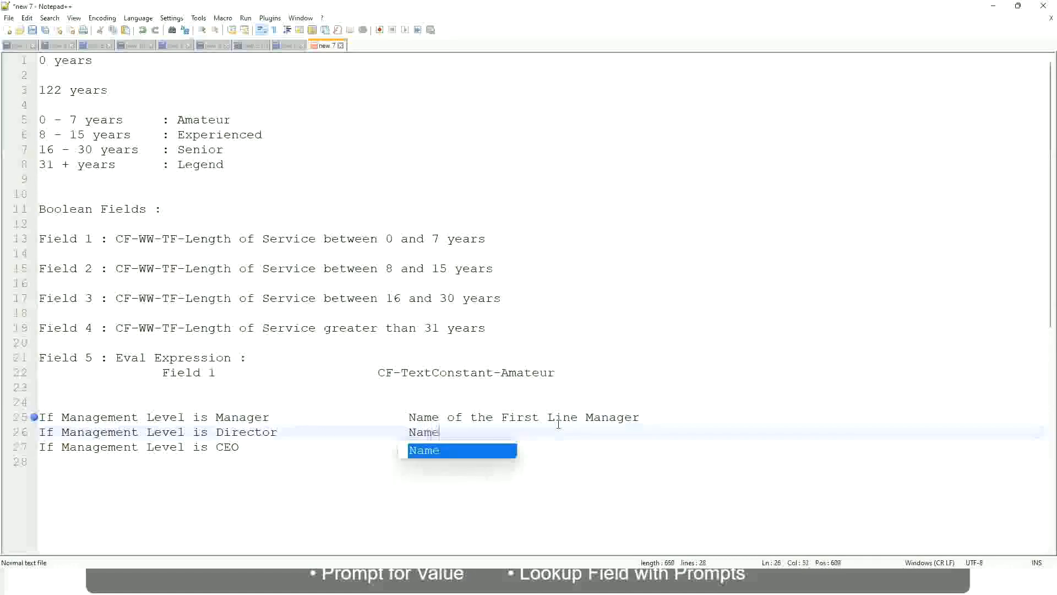
pyautogui.write('of ')
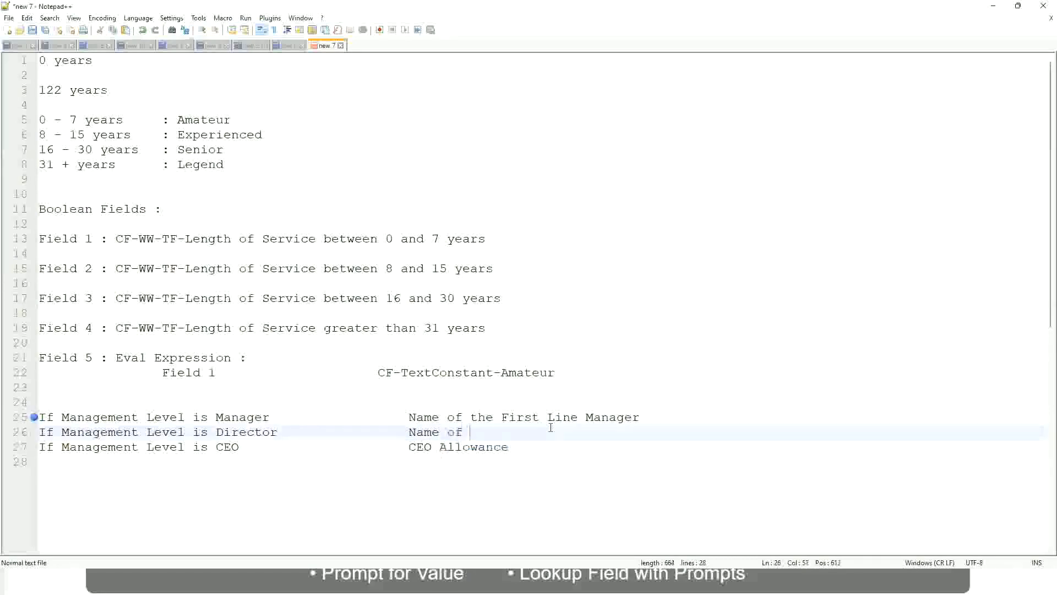
pyautogui.write('First')
pyautogui.press('BackSpace')
pyautogui.press('BackSpace')
pyautogui.press('BackSpace')
pyautogui.press('BackSpace')
pyautogui.press('BackSpace')
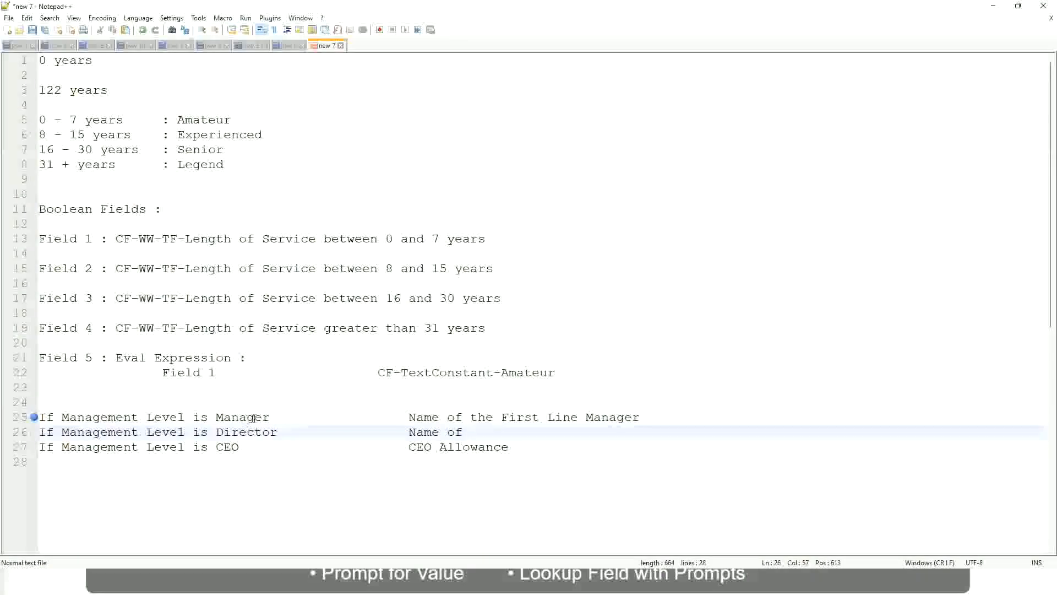
# Change "First" to "Second" in the line 25 outcome and complete the line 26 outcome as "Name of Manager".
pyautogui.doubleClick(518, 417)
pyautogui.write('Second')
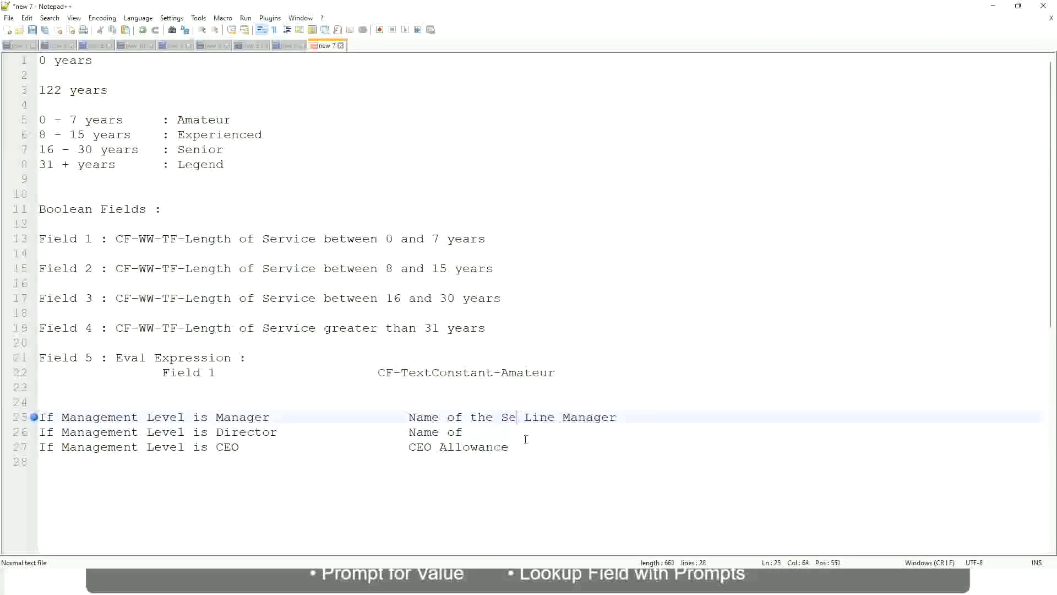
pyautogui.press('BackSpace')
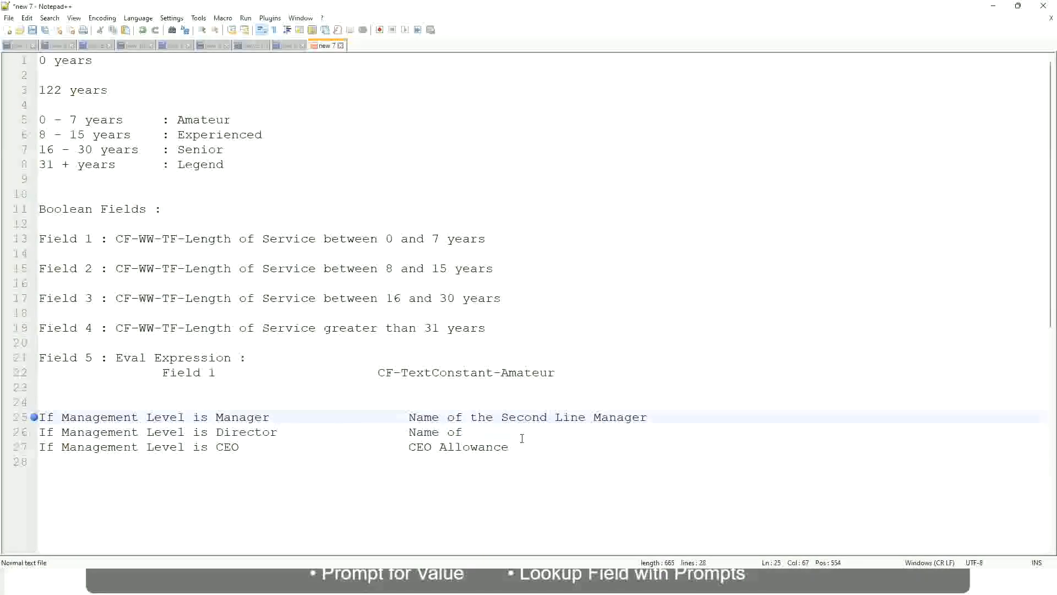
pyautogui.click(478, 432)
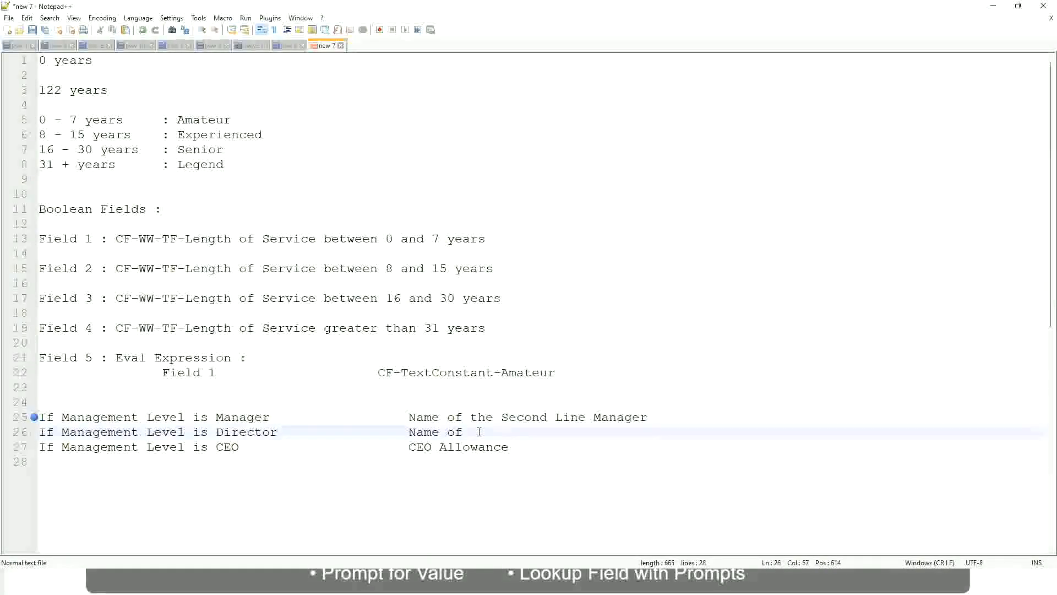
pyautogui.write('Manager')
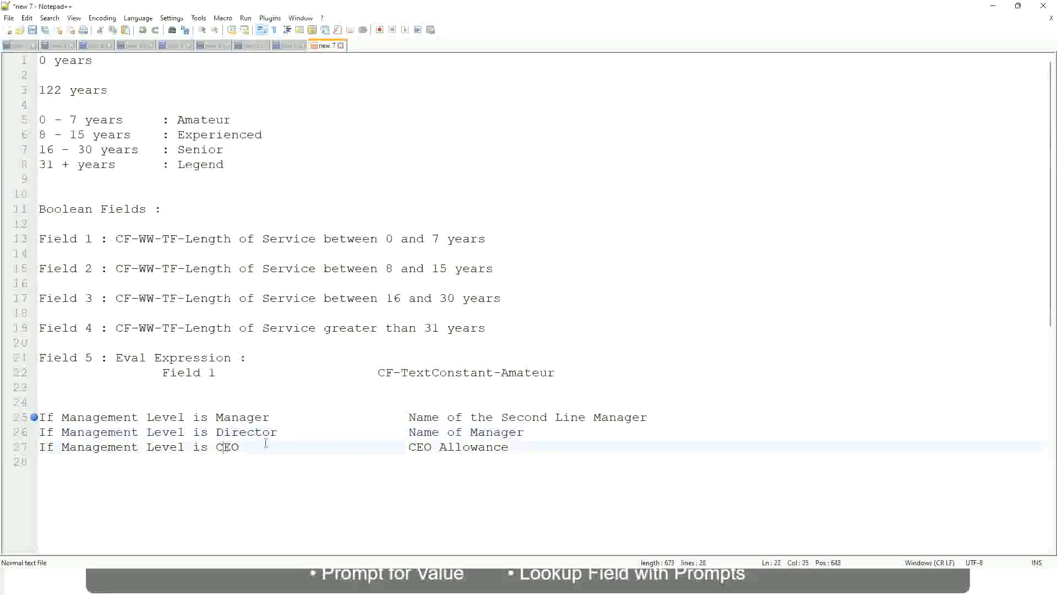
# Replace the CEO condition's outcome on line 27 with "name of CEO/Himself/Herself".
pyautogui.moveTo(408, 447); pyautogui.dragTo(523, 447)
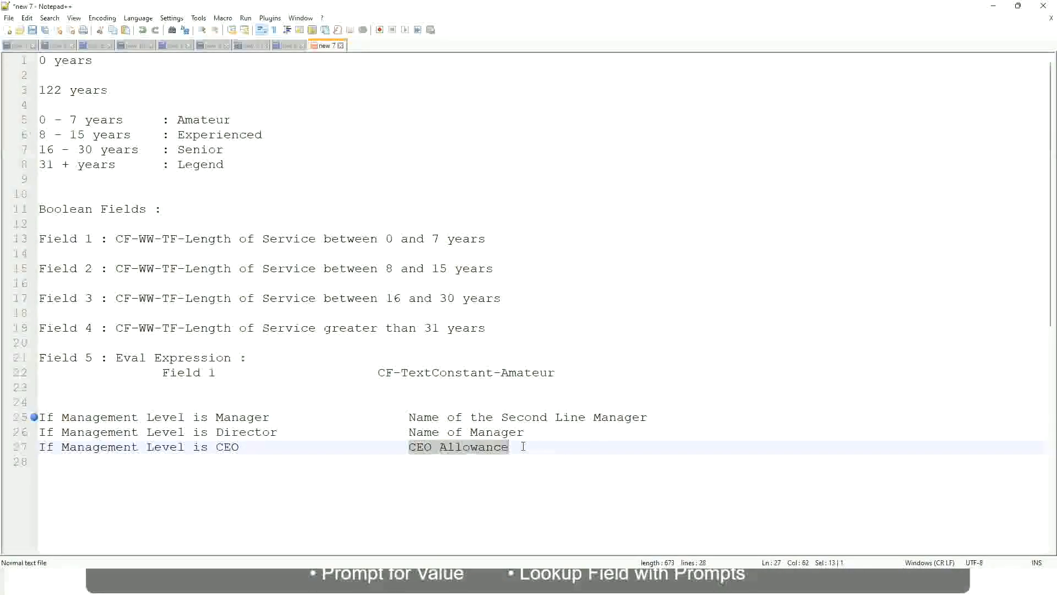
pyautogui.write('name of CEO')
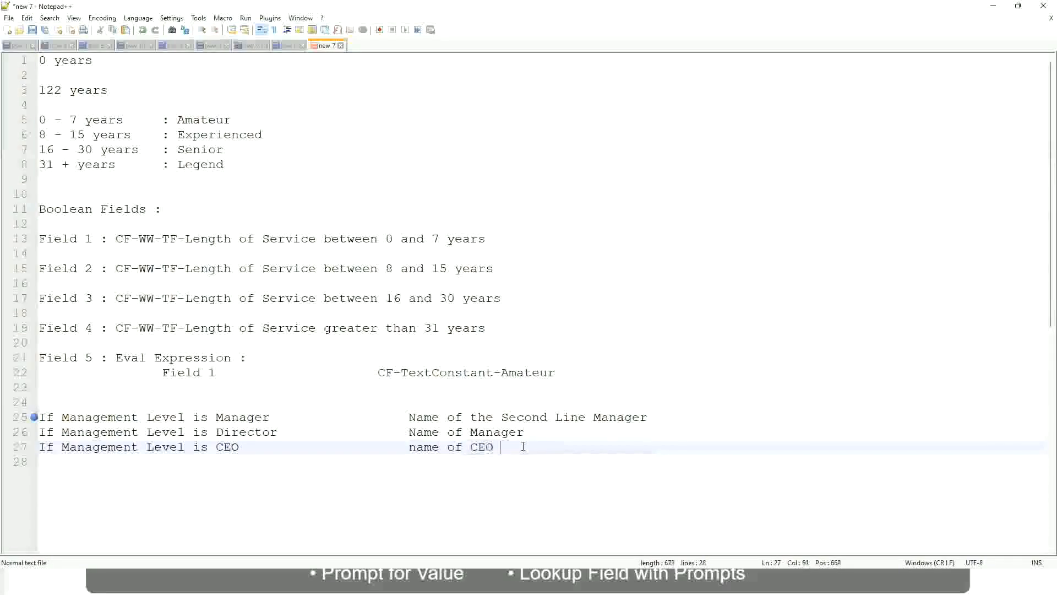
pyautogui.press('BackSpace')
pyautogui.press('BackSpace')
pyautogui.write('/Himself/Herself')
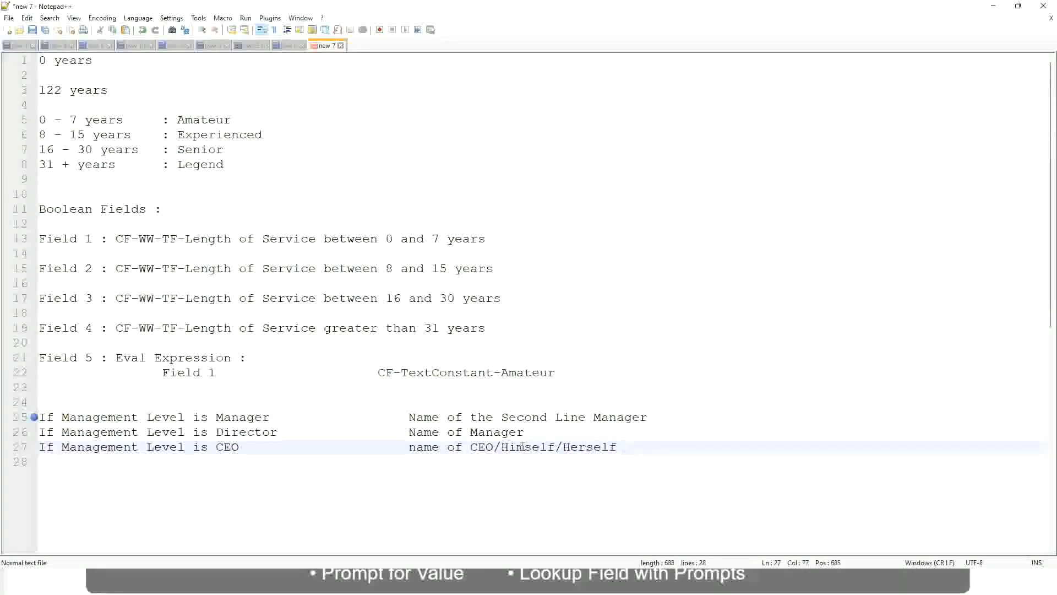
# Review the three management level conditions on lines 25 to 27 together with their name outcomes.
pyautogui.click(387, 453)
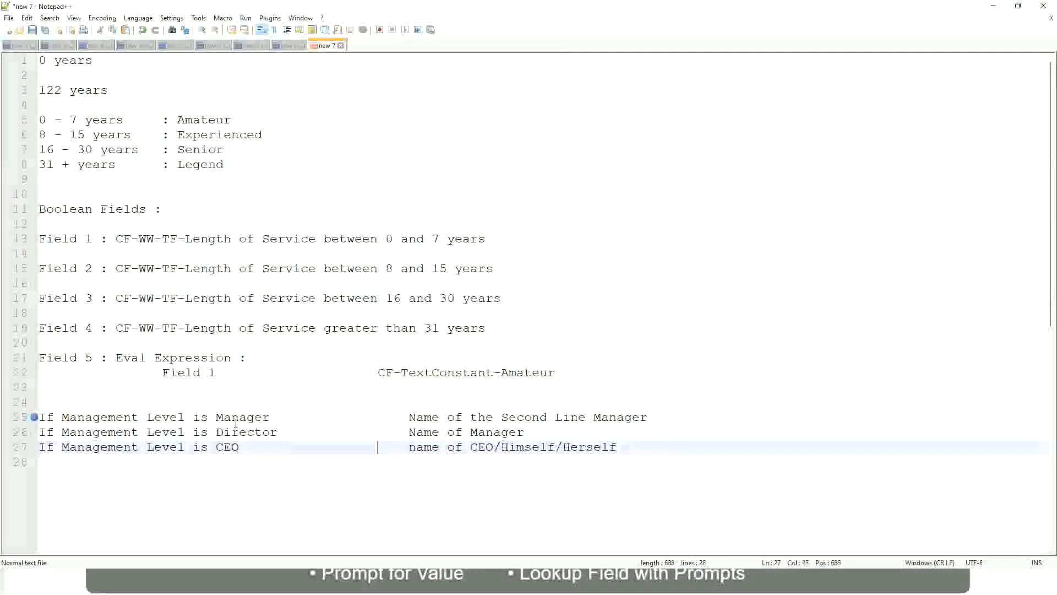
pyautogui.click(161, 419)
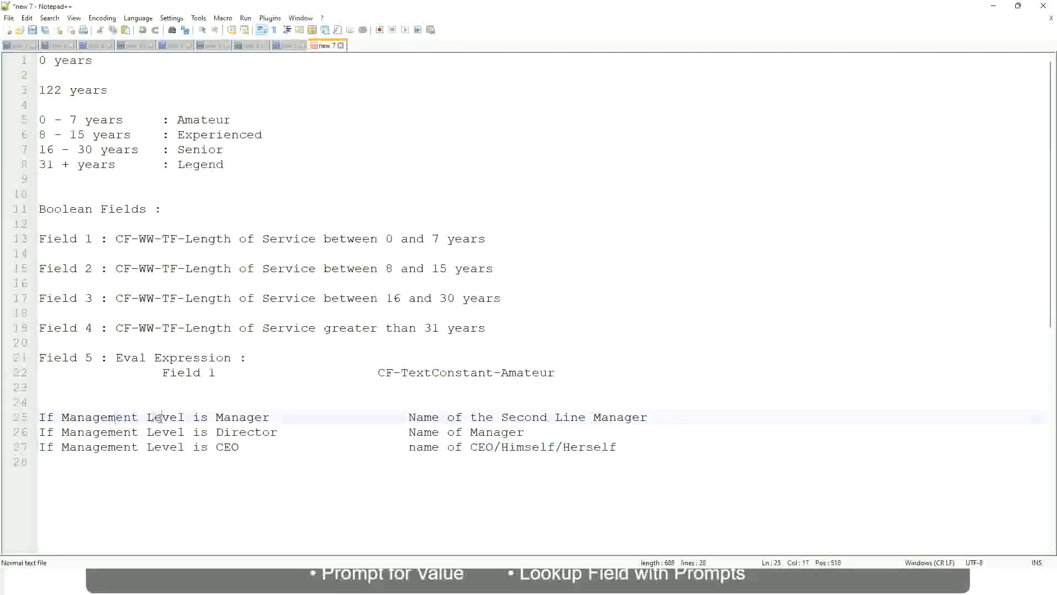
pyautogui.click(246, 418)
pyautogui.click(217, 432)
pyautogui.click(262, 432)
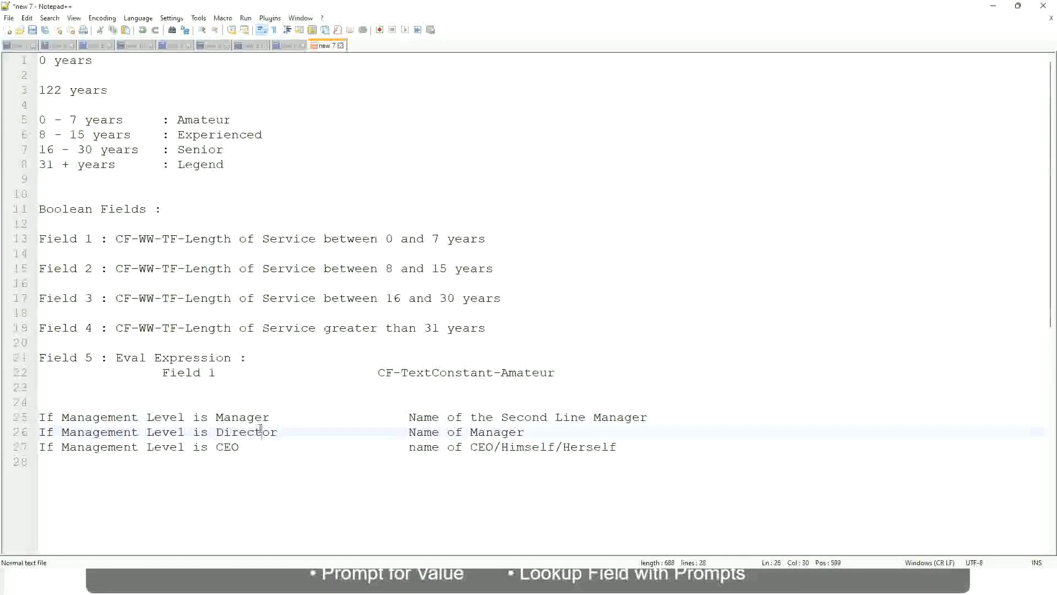
pyautogui.click(526, 432)
pyautogui.click(238, 432)
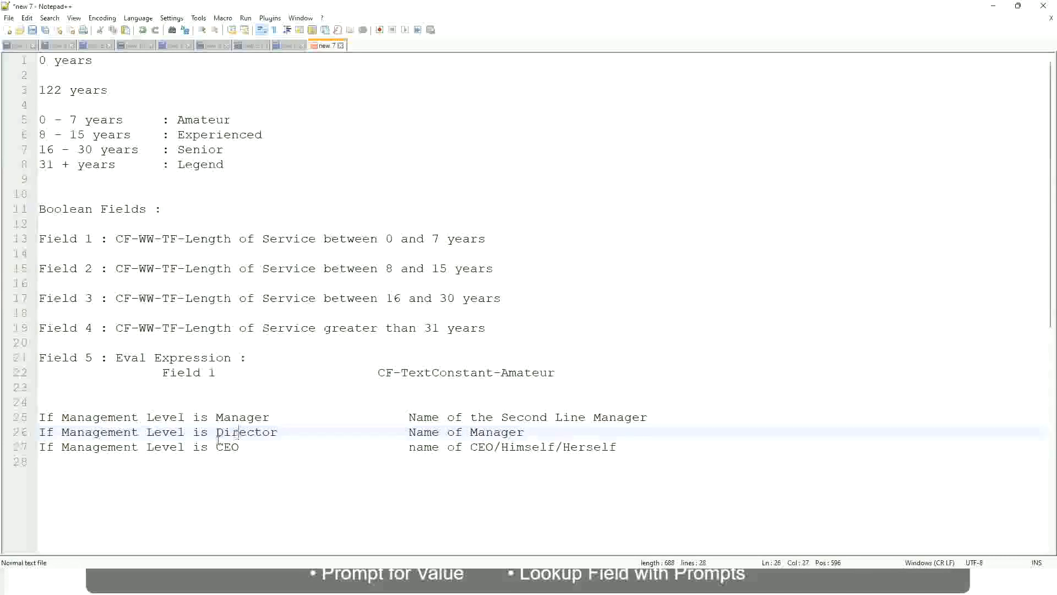
pyautogui.click(228, 447)
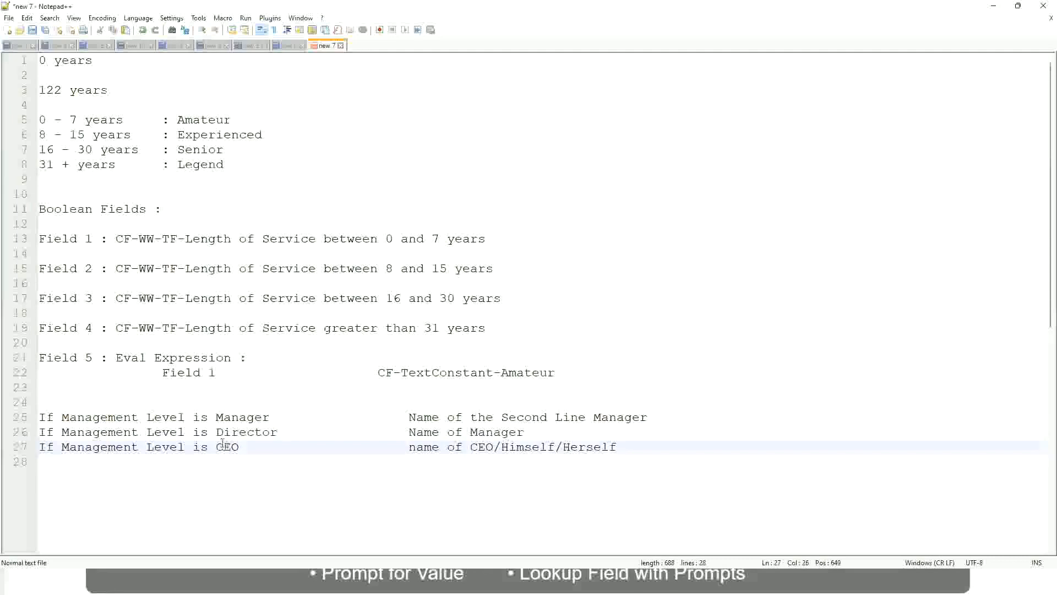
pyautogui.click(494, 450)
pyautogui.click(619, 446)
pyautogui.moveTo(634, 446); pyautogui.dragTo(37, 417)
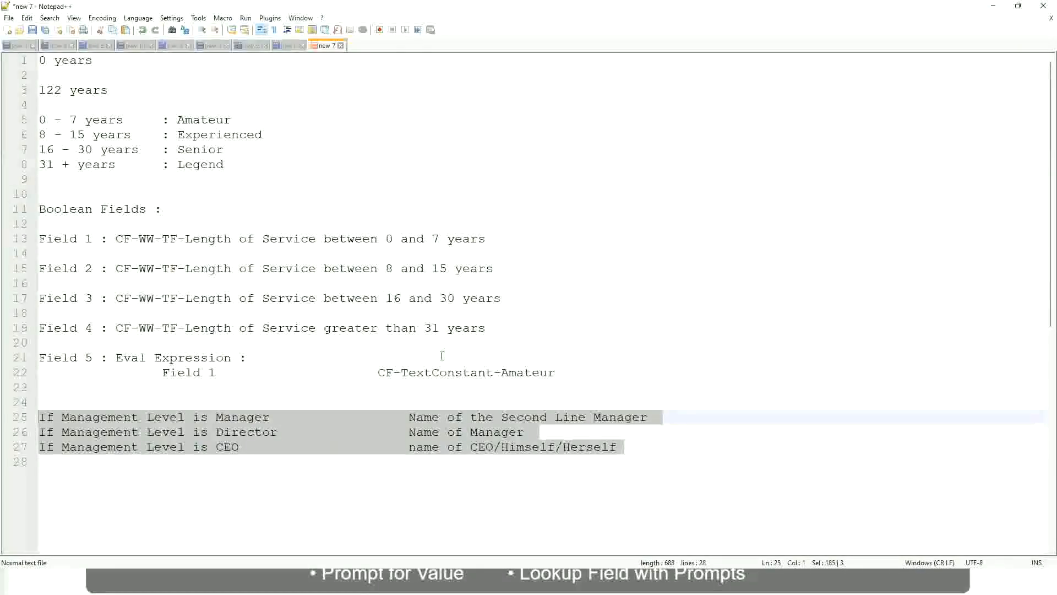
pyautogui.click(446, 417)
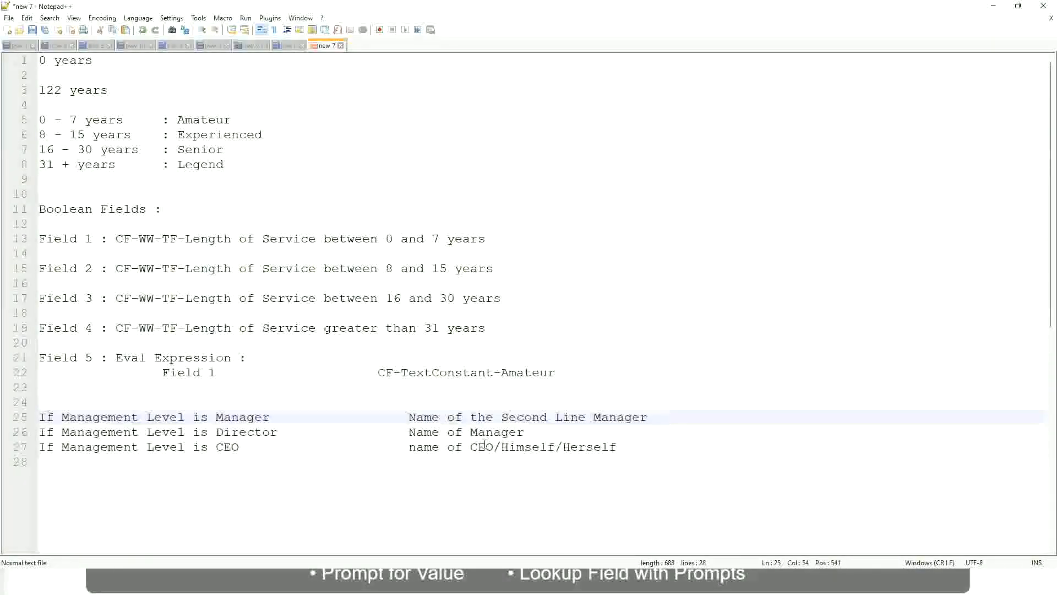
pyautogui.click(408, 417)
pyautogui.moveTo(409, 417); pyautogui.dragTo(649, 417)
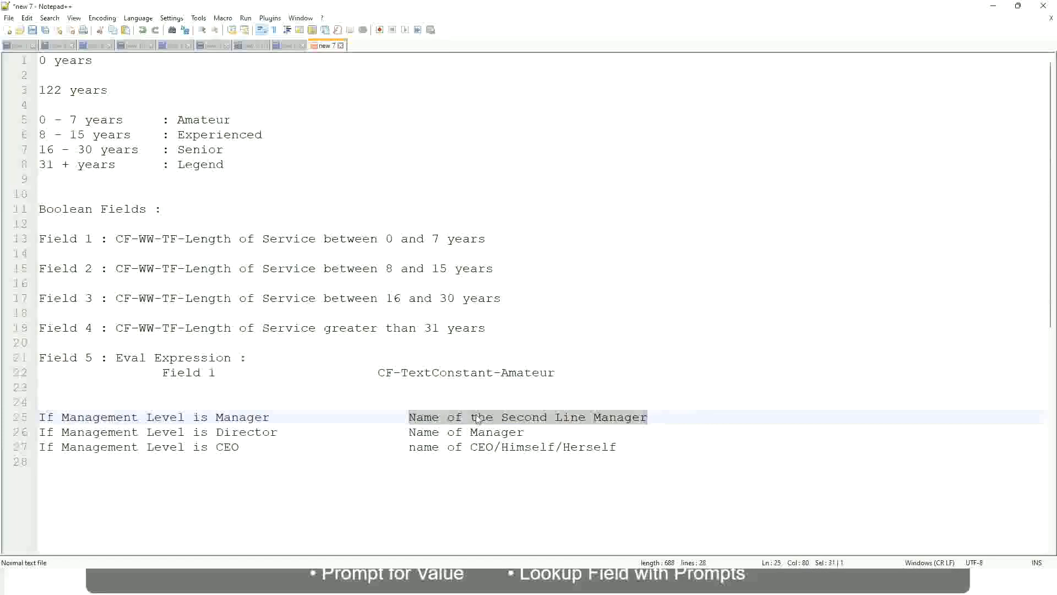
pyautogui.click(482, 417)
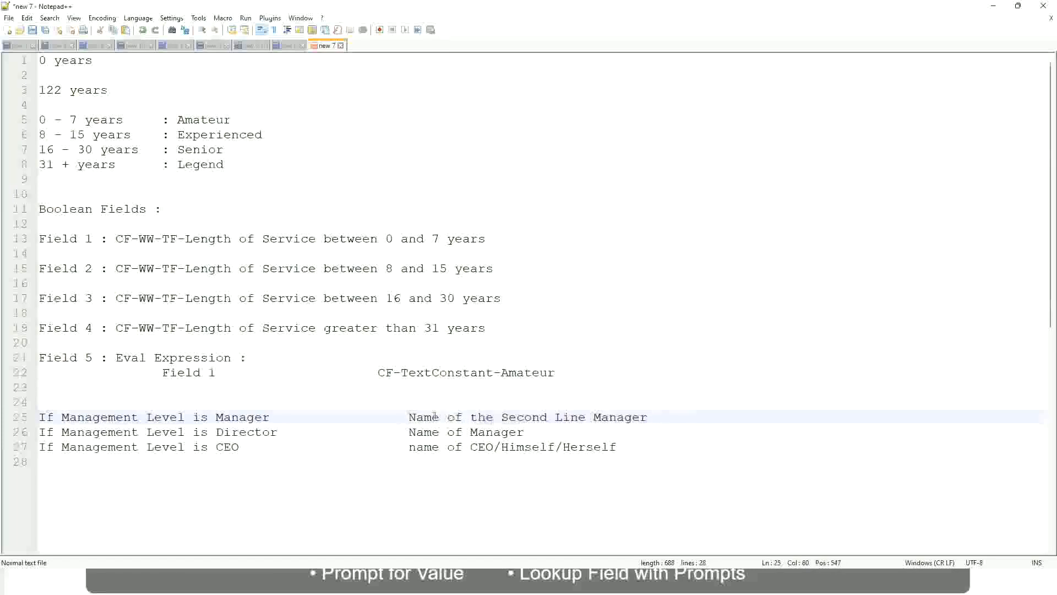
pyautogui.moveTo(409, 417); pyautogui.dragTo(651, 416)
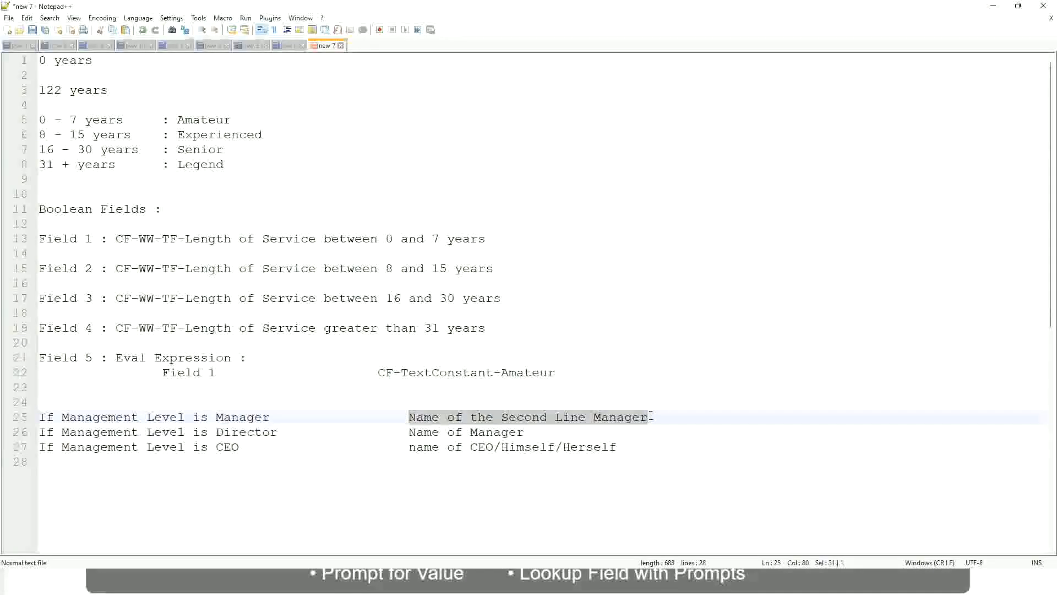
pyautogui.click(542, 418)
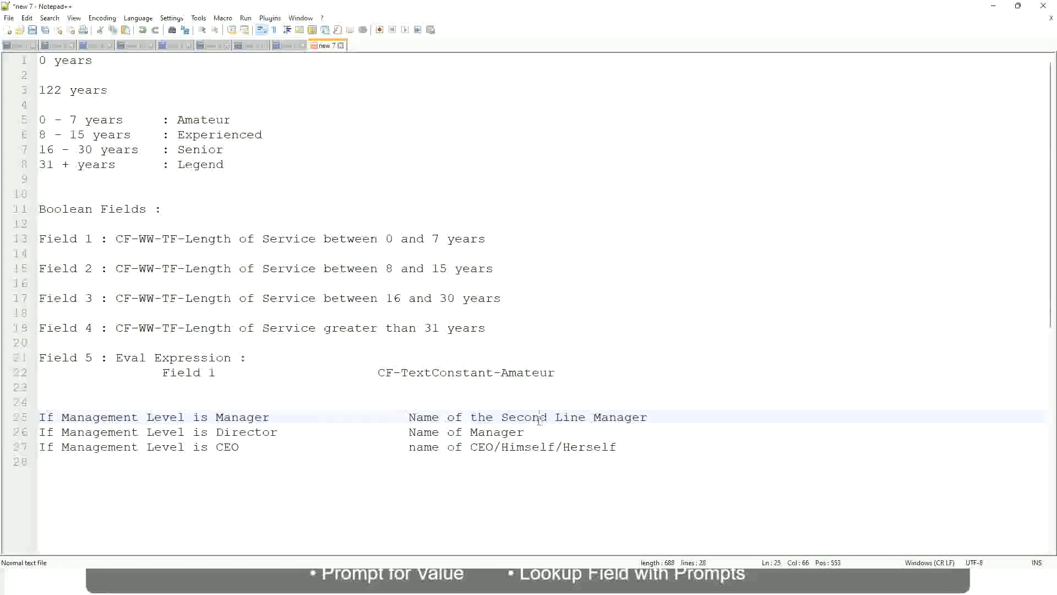
pyautogui.click(275, 417)
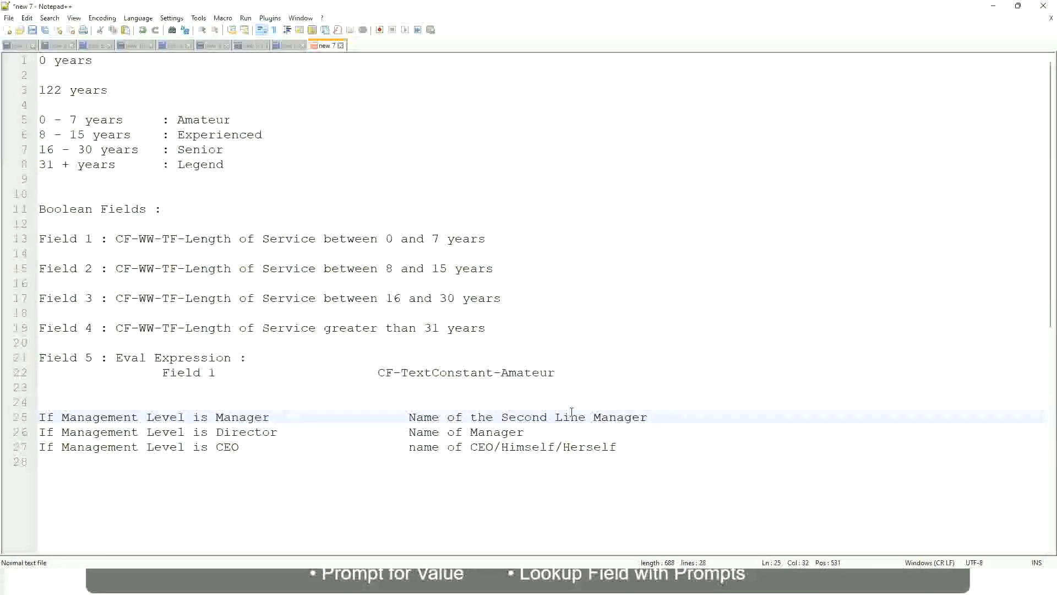
# Compare the fixed experience band labels on lines 5 to 8 with the name outcomes on lines 25 to 27.
pyautogui.click(541, 417)
pyautogui.moveTo(579, 417); pyautogui.dragTo(586, 417)
pyautogui.click(663, 414)
pyautogui.click(625, 414)
pyautogui.doubleClick(203, 120)
pyautogui.doubleClick(214, 135)
pyautogui.doubleClick(202, 150)
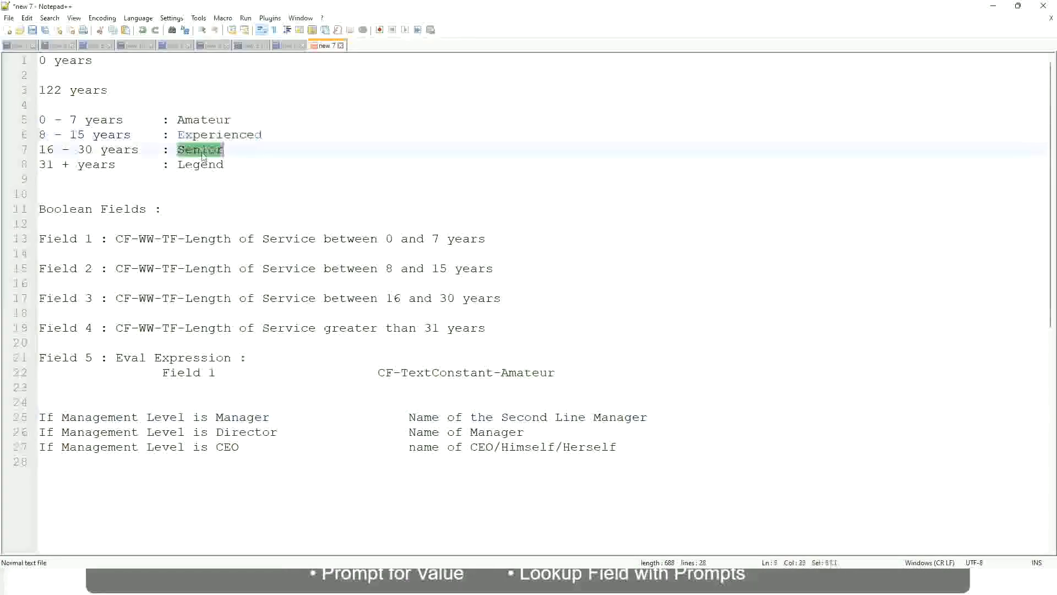
pyautogui.click(227, 164)
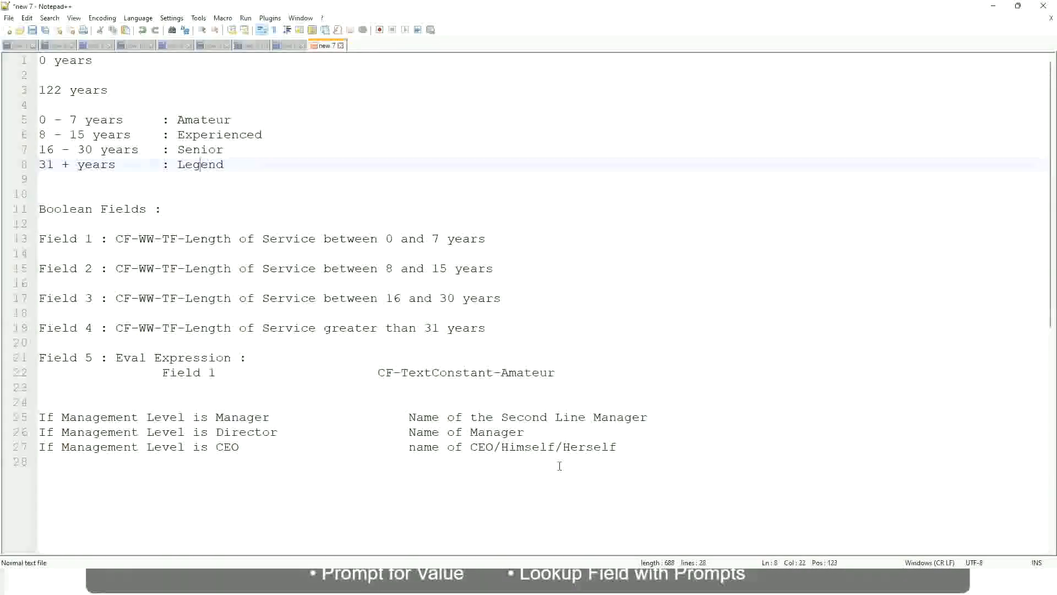
pyautogui.click(541, 448)
pyautogui.click(497, 432)
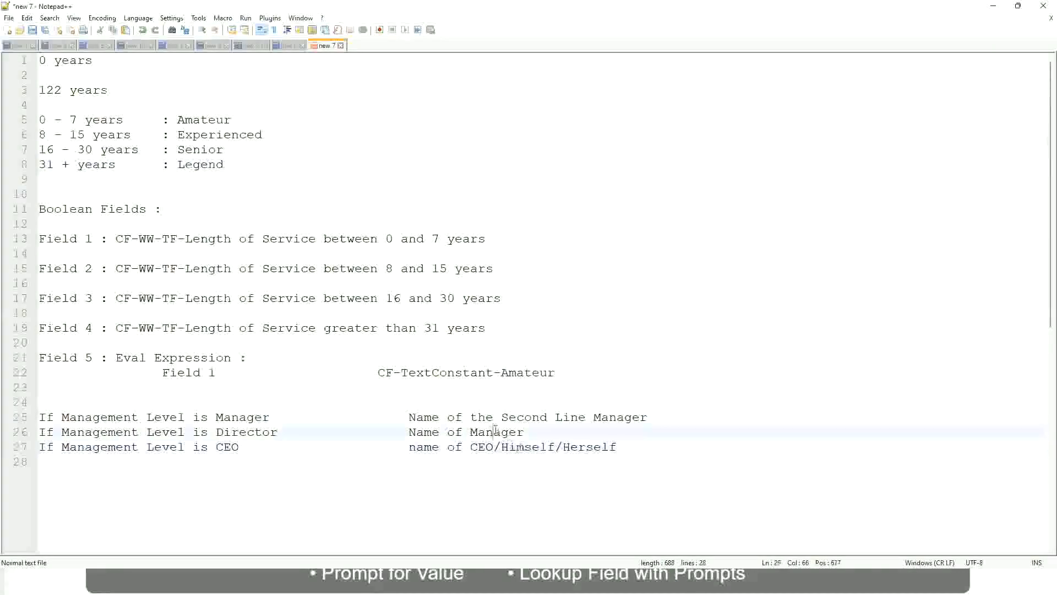
pyautogui.click(508, 418)
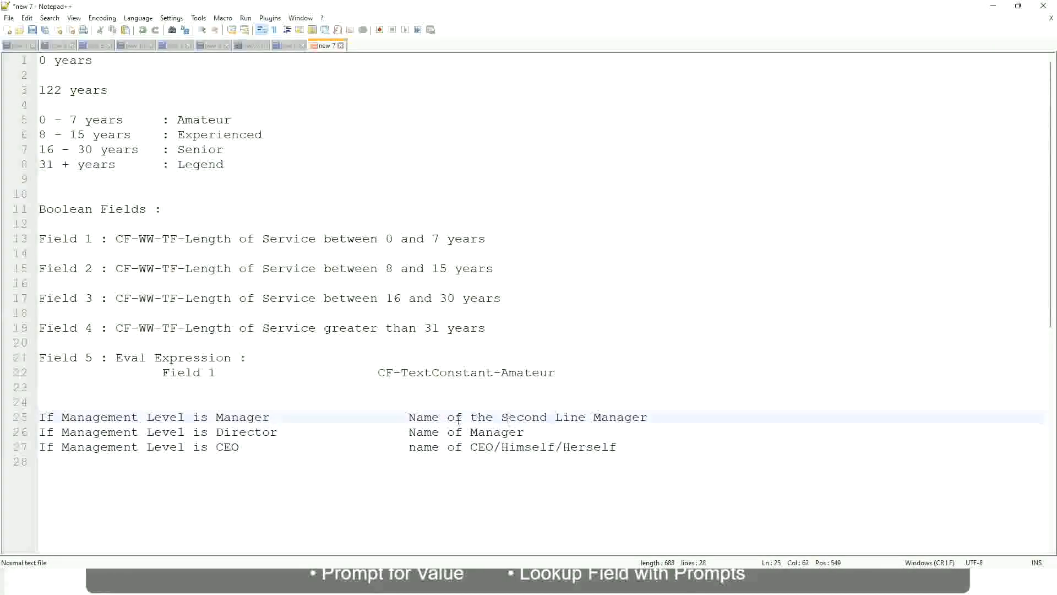
pyautogui.click(287, 435)
# Switch to Workday, copy the name of the saved experience bands Lookup Range Band field, and finish its save confirmation.
pyautogui.hotkey('alt', 'Tab')
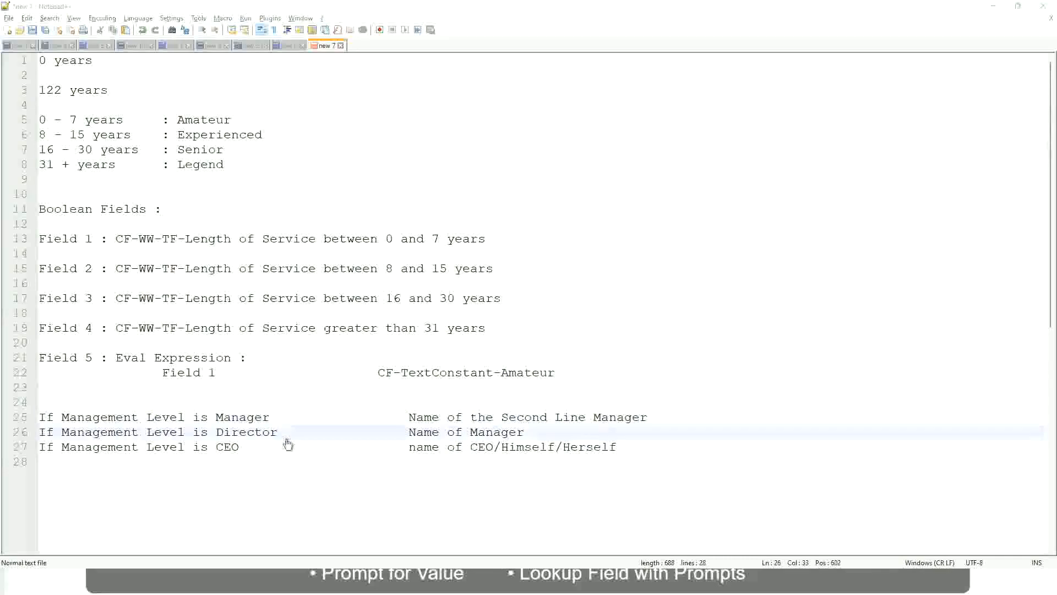
pyautogui.scroll(-4, 237, 342)
pyautogui.scroll(4, 410, 211)
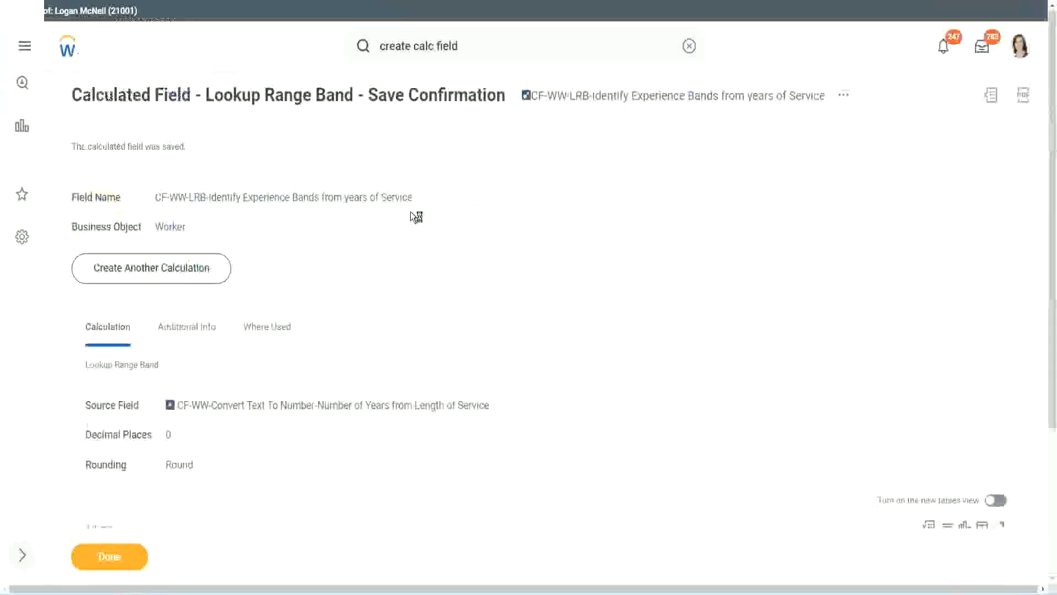
pyautogui.rightClick(621, 105)
pyautogui.click(655, 164)
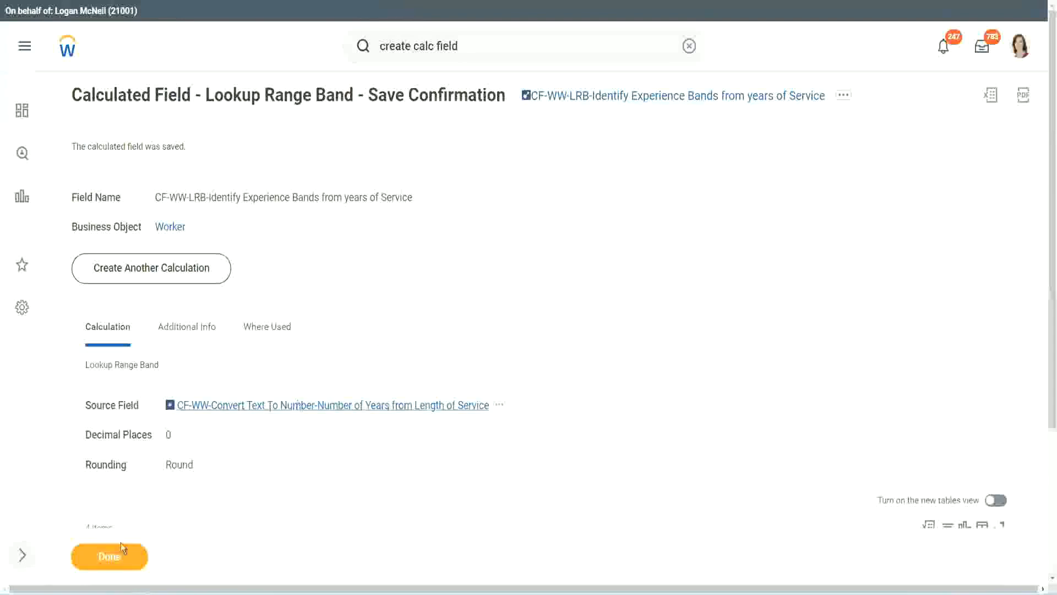
pyautogui.click(103, 564)
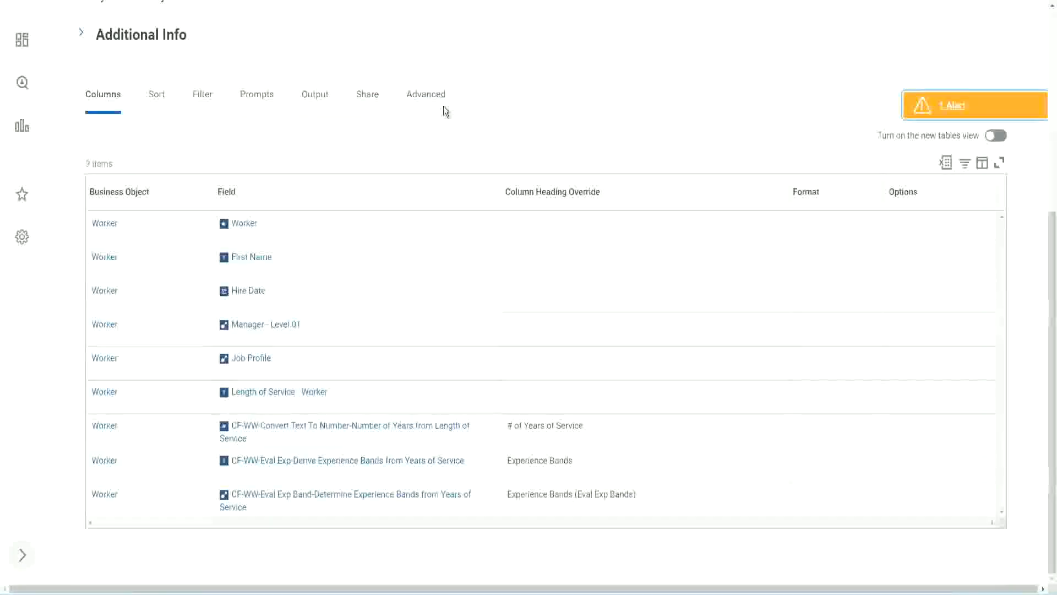
# Open the WW Employee Details custom report for editing.
pyautogui.click(444, 109)
pyautogui.scroll(6, 460, 150)
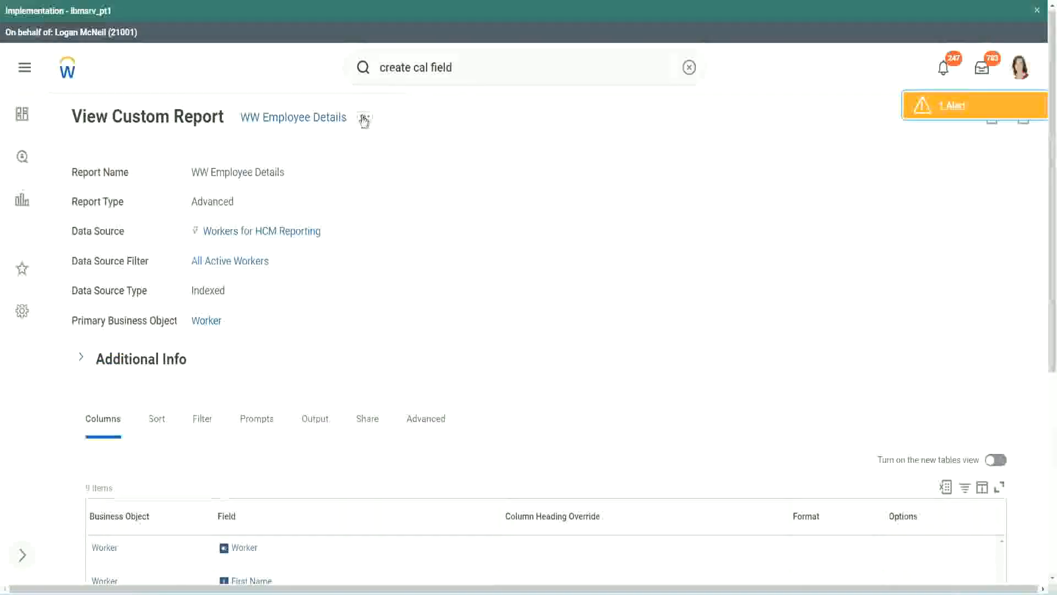
pyautogui.click(365, 119)
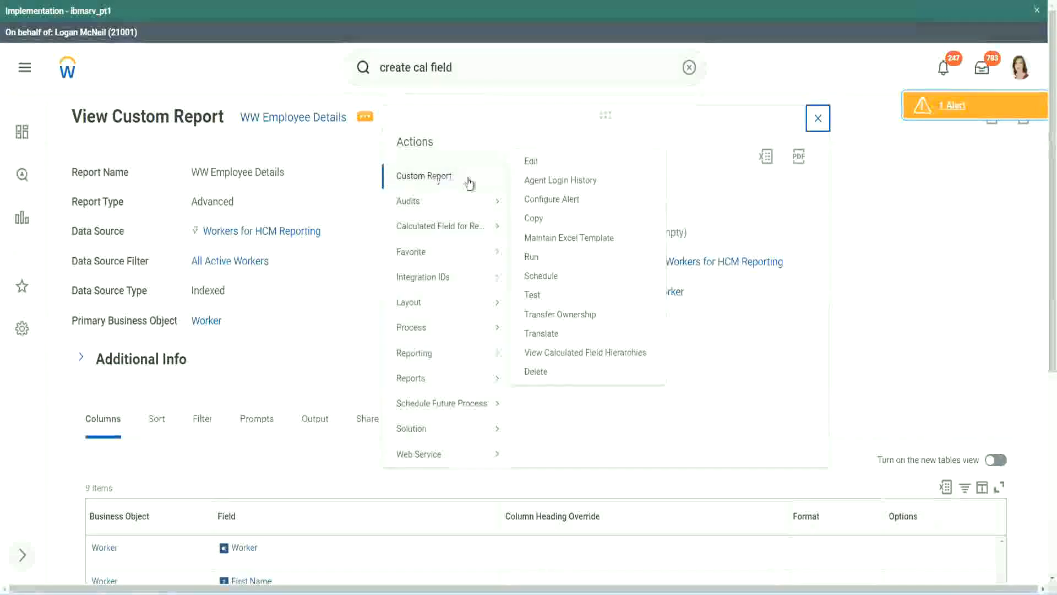
pyautogui.click(538, 163)
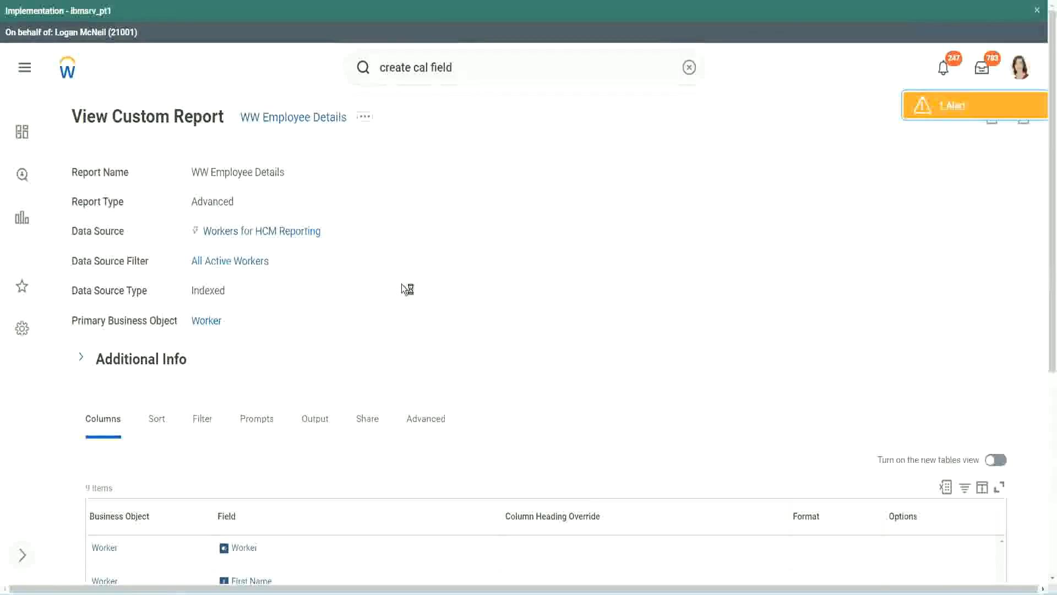
# Add a last Worker column to the report using the field CF-WW-LRB-Identify Experience Bands from years of Service.
pyautogui.scroll(-5, 402, 285)
pyautogui.scroll(-2, 408, 291)
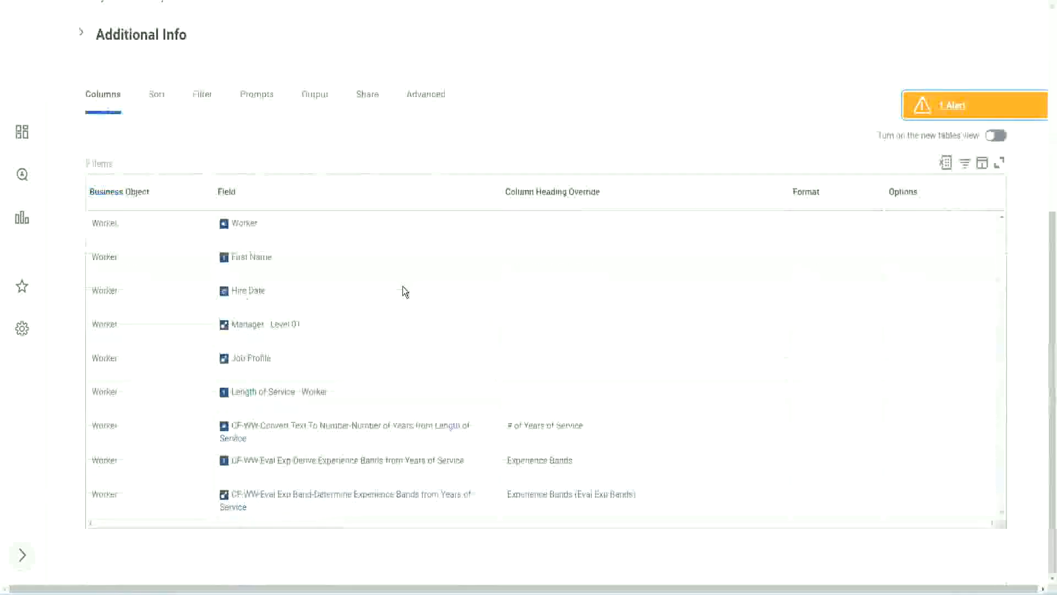
pyautogui.scroll(-9, 396, 306)
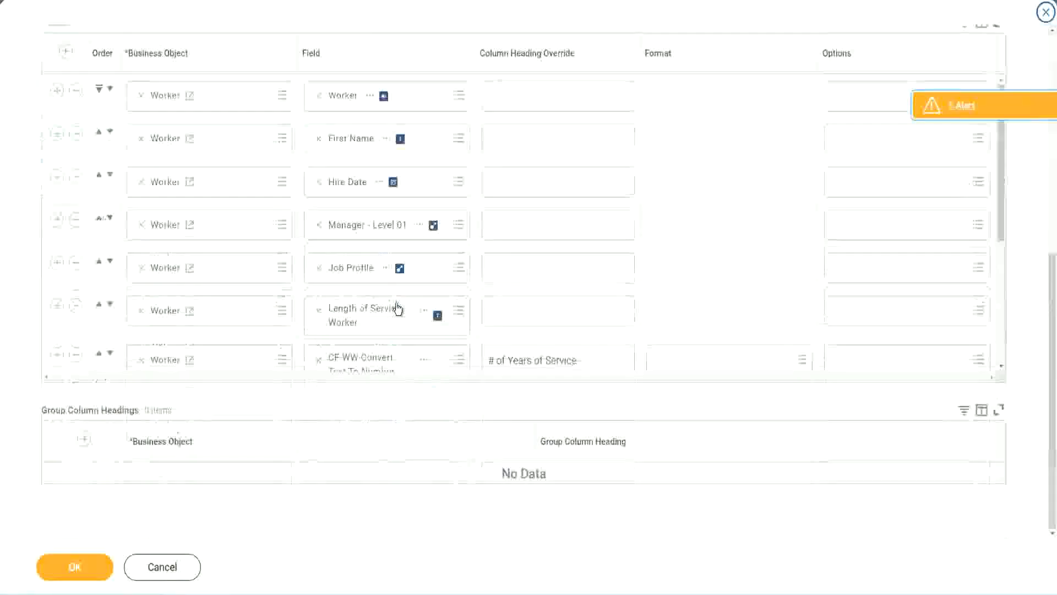
pyautogui.scroll(-4, 243, 321)
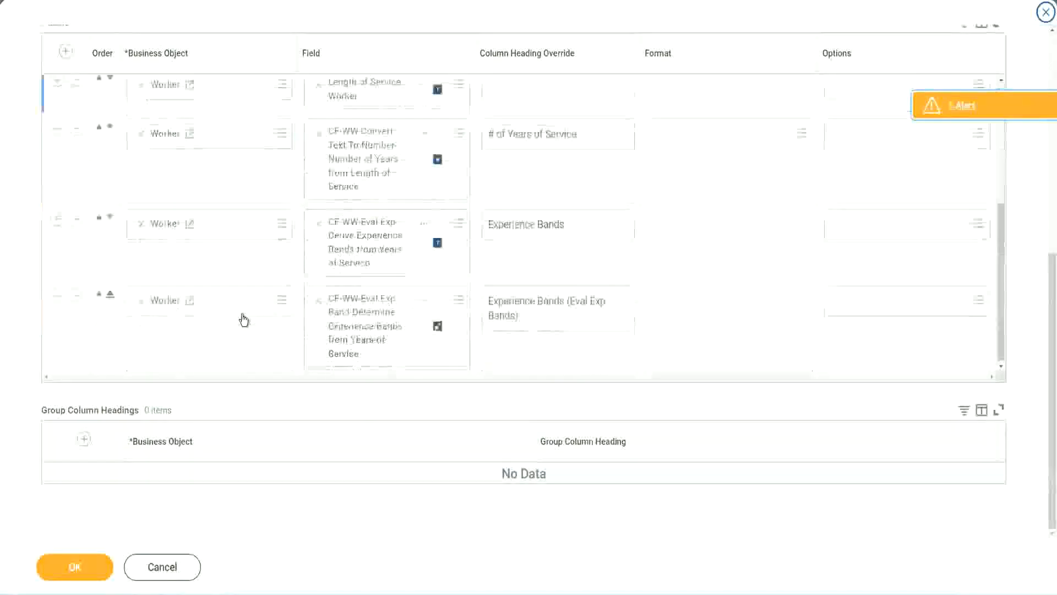
pyautogui.click(56, 298)
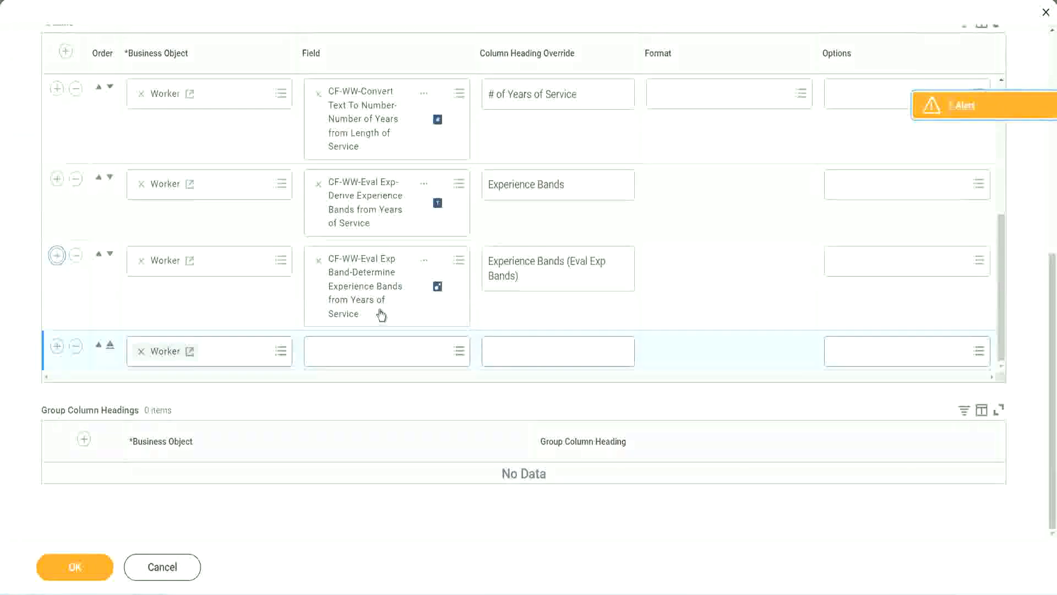
pyautogui.click(359, 353)
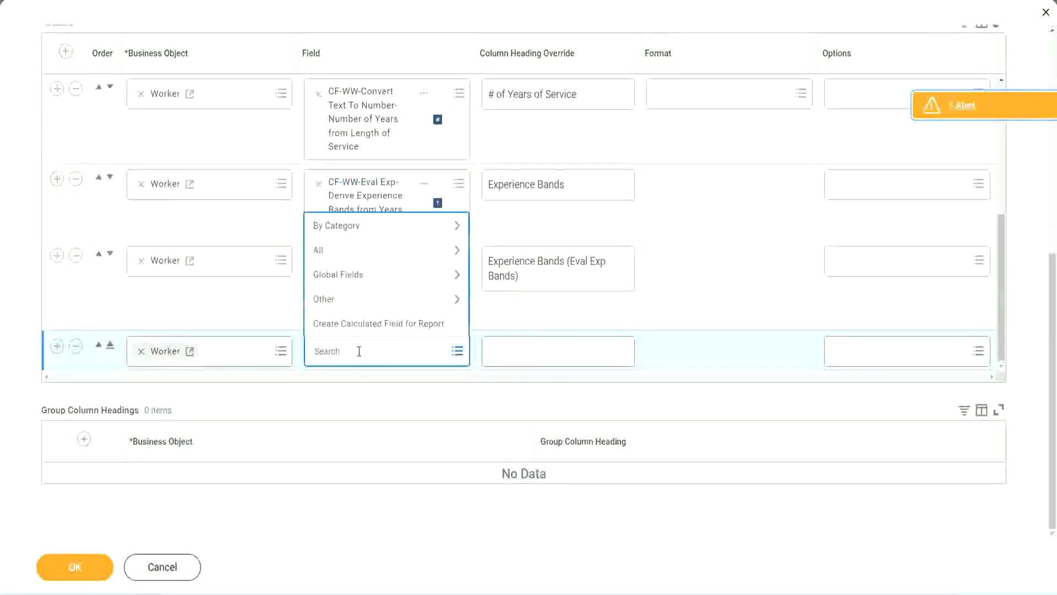
pyautogui.hotkey('ctrl', 'v')
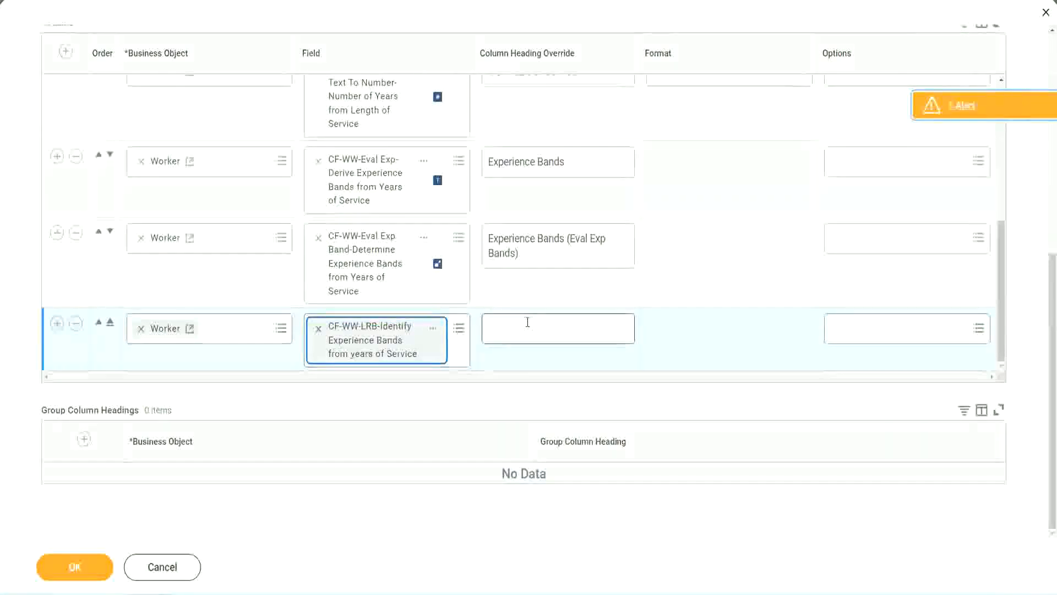
# Set the new column's heading override to "Experience Bands (LRB)".
pyautogui.click(527, 322)
pyautogui.write('Ex')
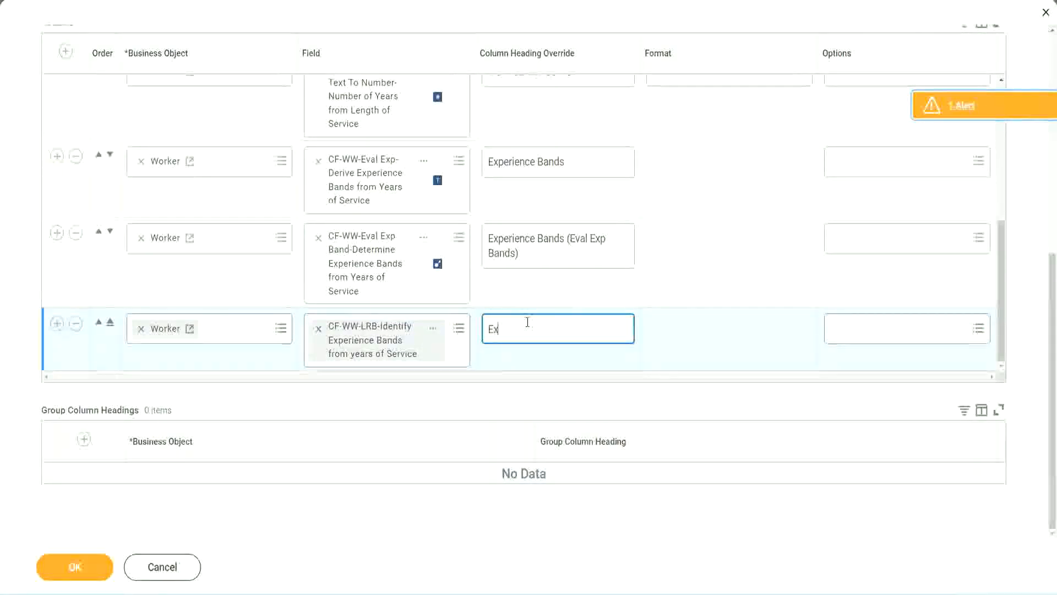
pyautogui.write('perienc')
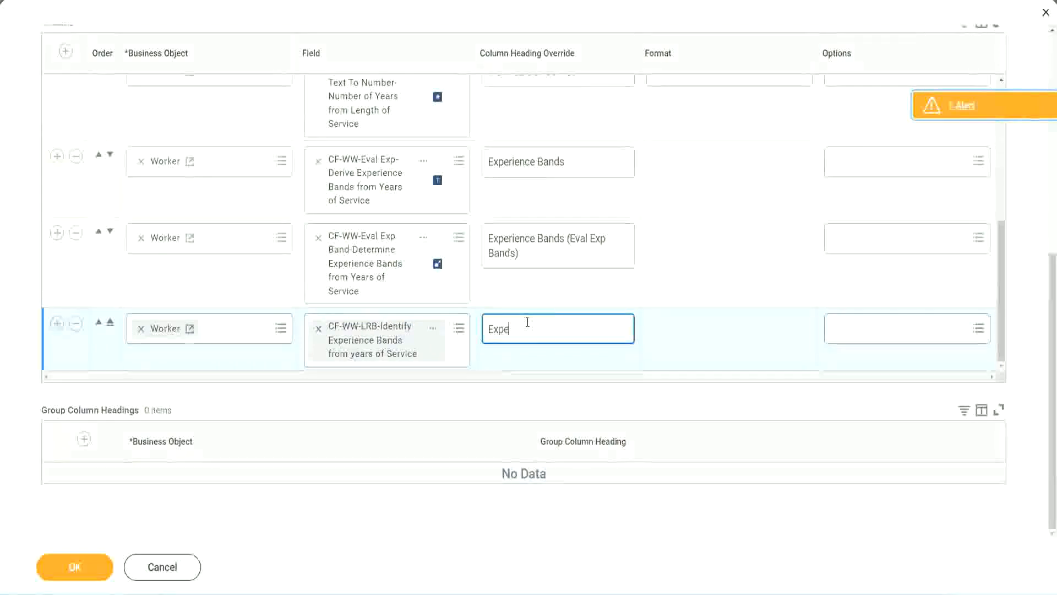
pyautogui.press('BackSpace')
pyautogui.press('BackSpace')
pyautogui.press('BackSpace')
pyautogui.press('BackSpace')
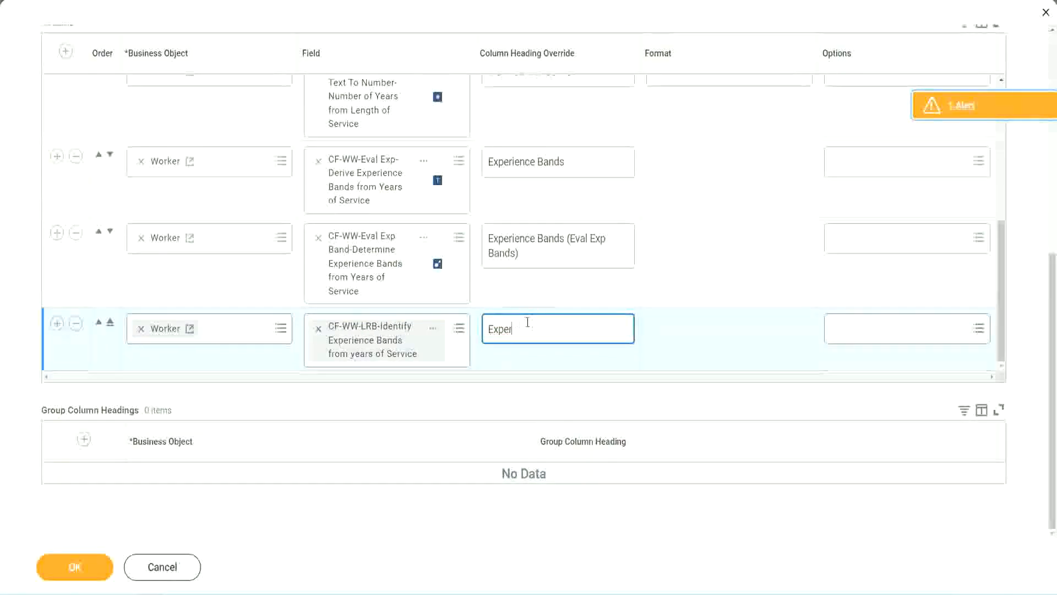
pyautogui.write('ience Band')
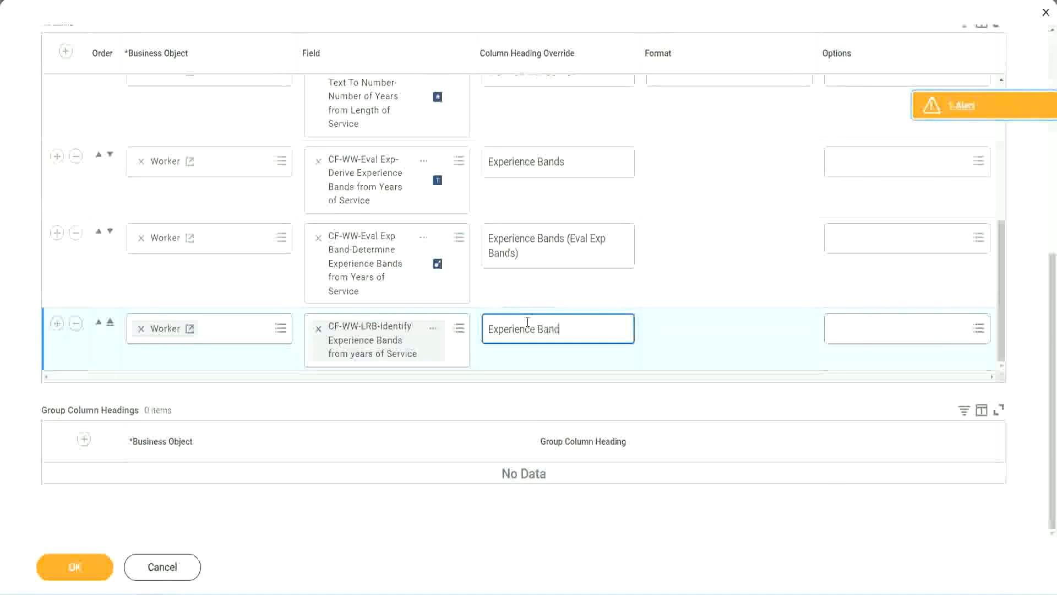
pyautogui.write('s (LRB)')
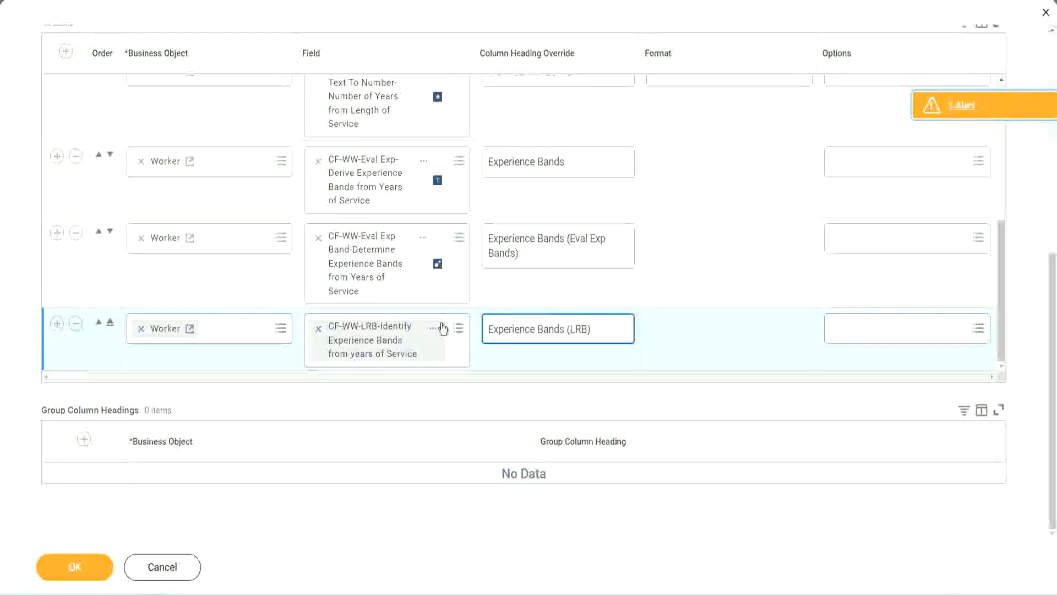
# Save the report changes and run WW Employee Details with all worker type prompts left empty.
pyautogui.click(93, 577)
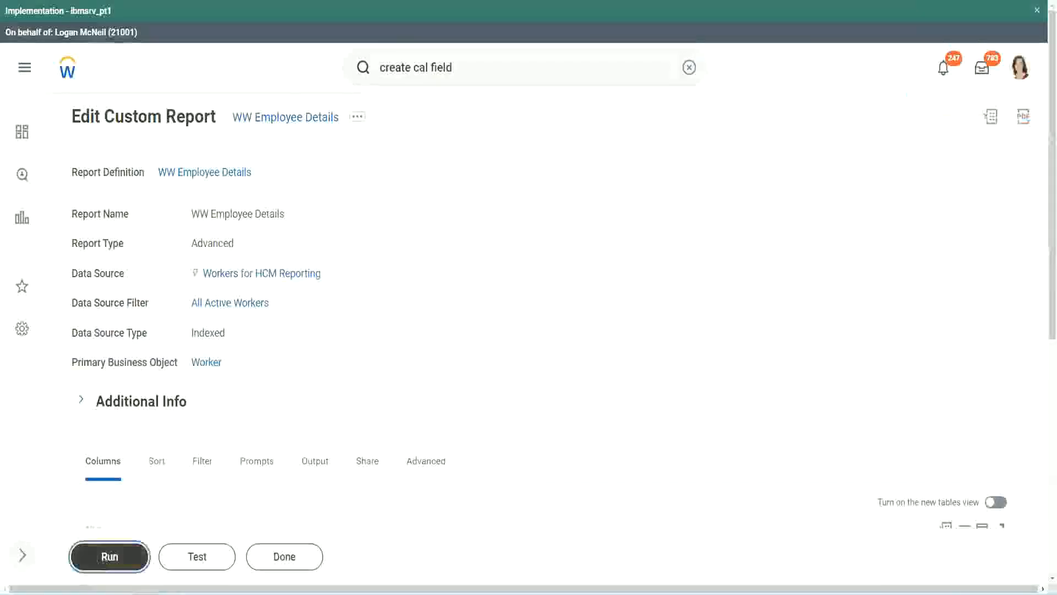
pyautogui.click(110, 557)
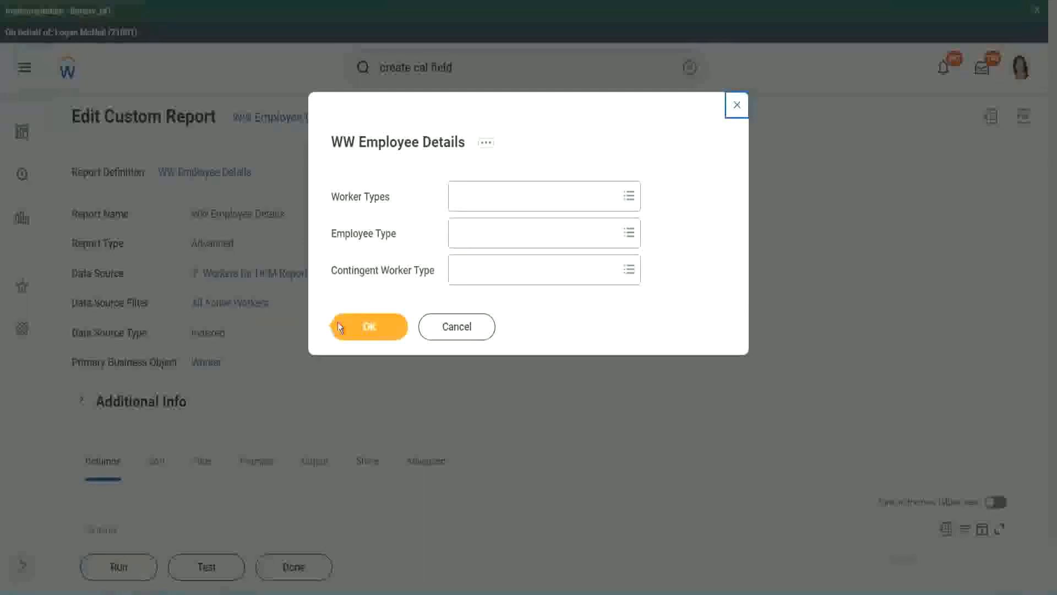
pyautogui.click(375, 330)
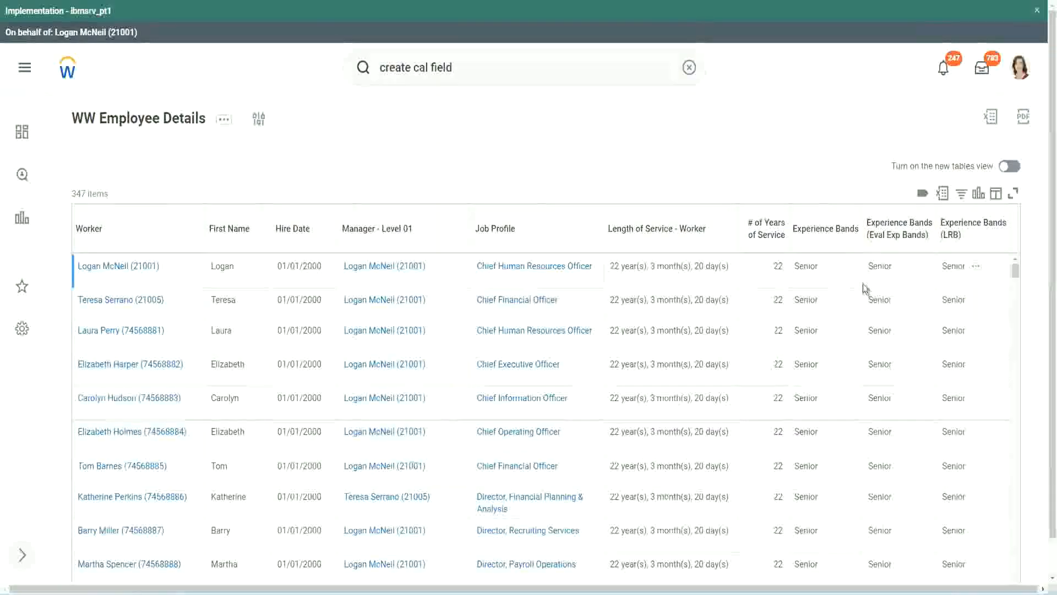
# Compare the three experience band columns across the workers in the report output.
pyautogui.doubleClick(809, 267)
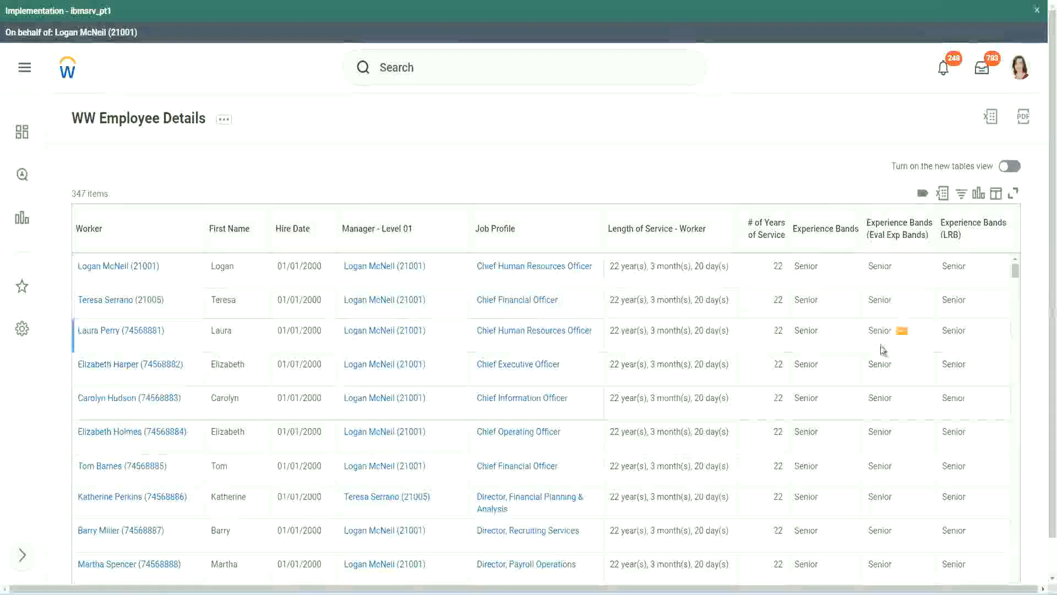
pyautogui.scroll(-5, 880, 346)
pyautogui.scroll(-5, 875, 373)
pyautogui.scroll(-3, 876, 376)
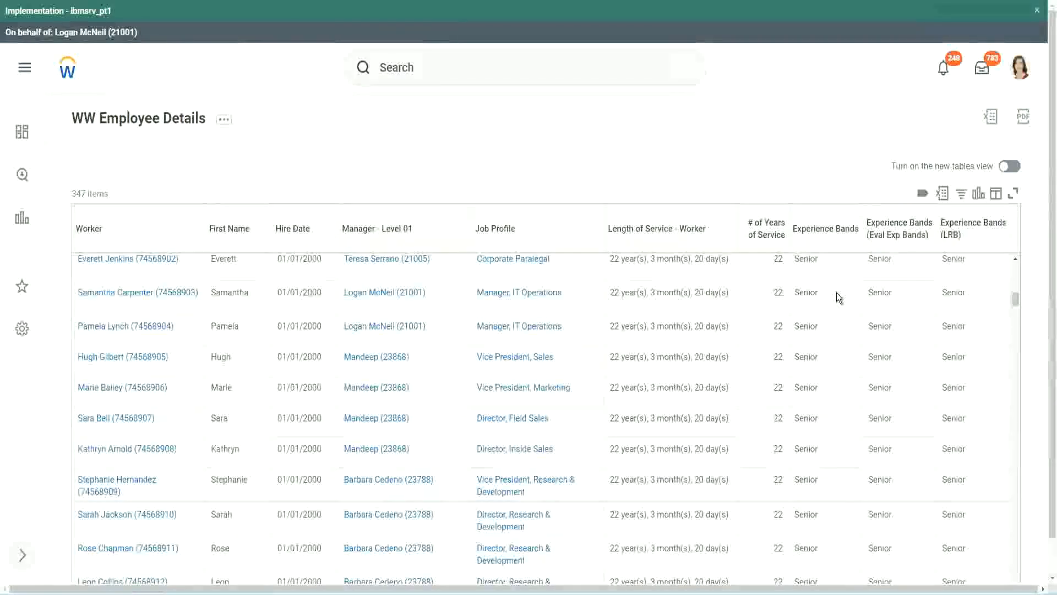
pyautogui.scroll(-3, 826, 448)
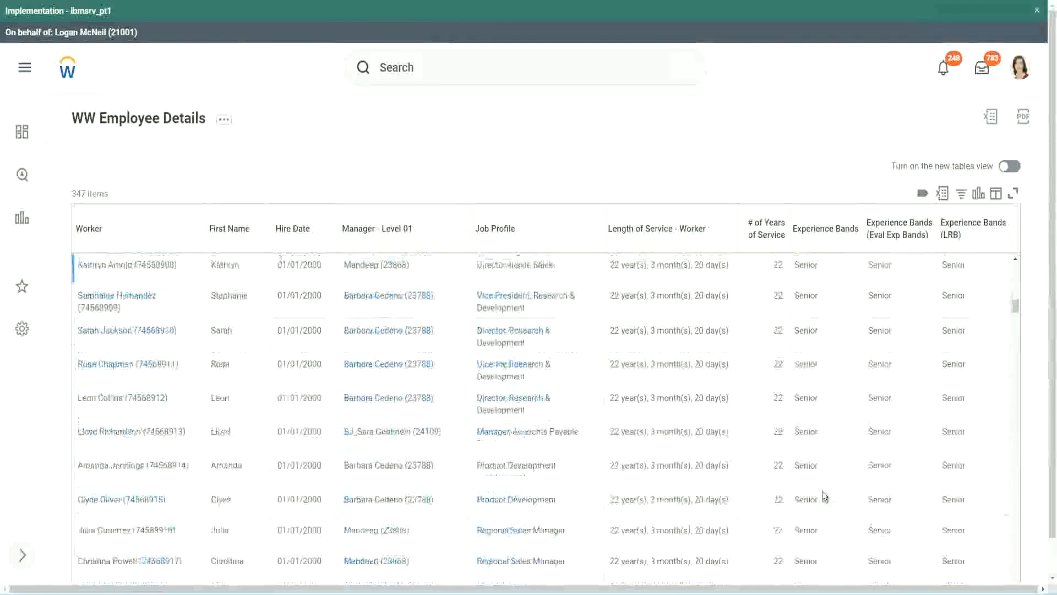
pyautogui.scroll(-1, 827, 395)
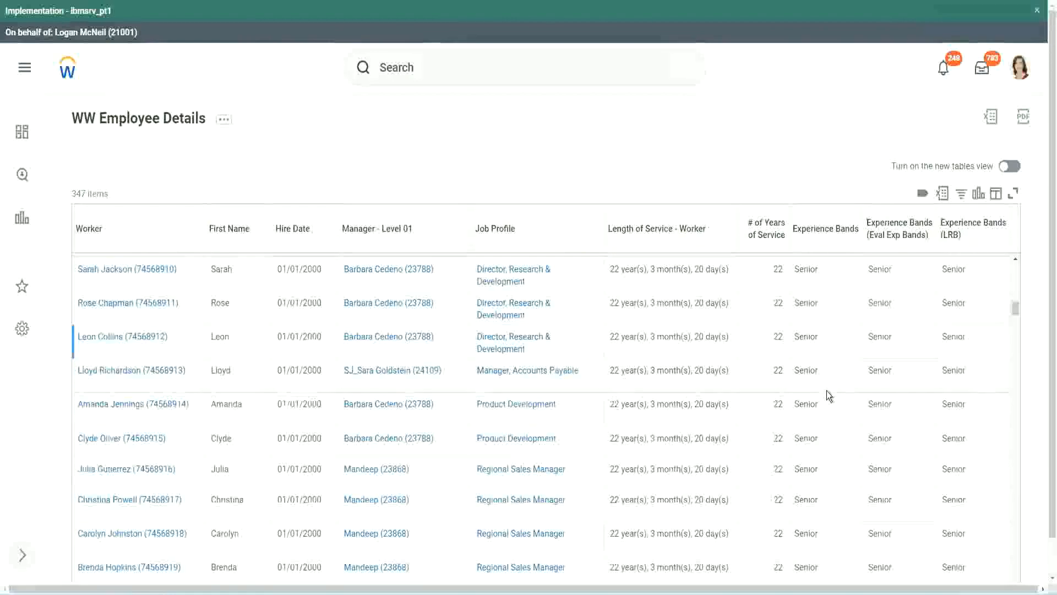